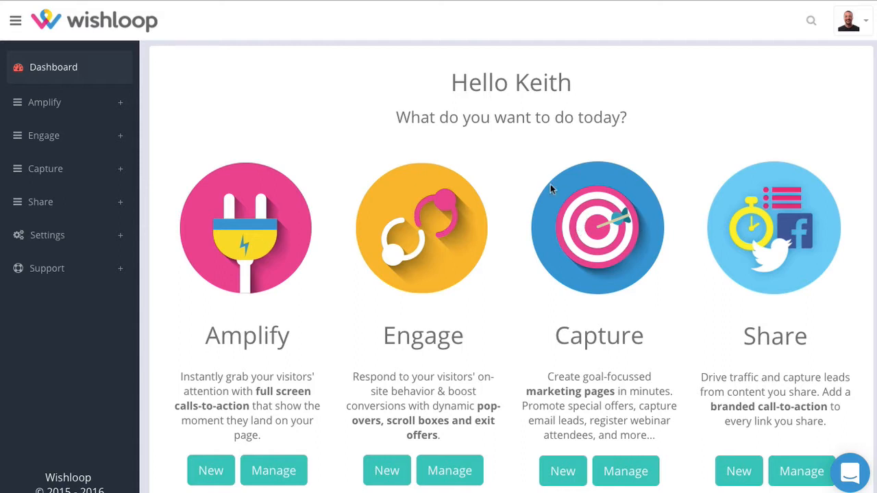
Open the designs for a new Capture page and browse the Collect email, Event/Webinar, Promotion and Club Templates categories.
click(55, 175)
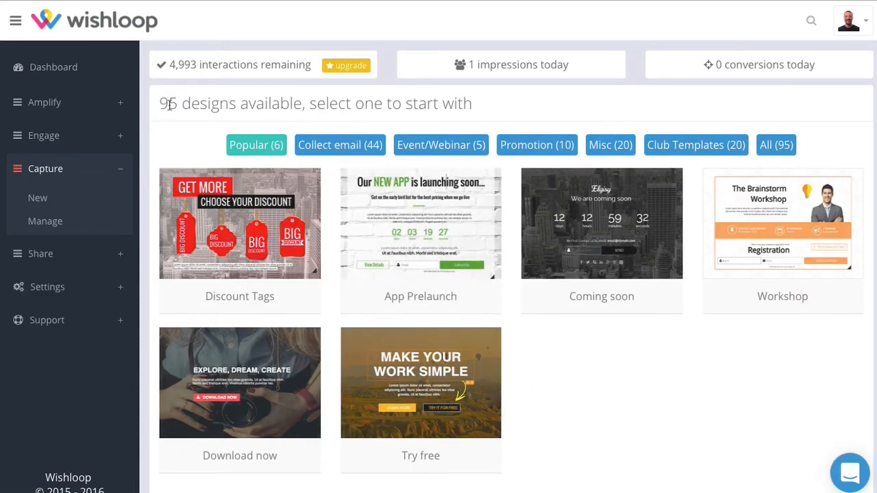
click(345, 144)
click(454, 145)
click(537, 146)
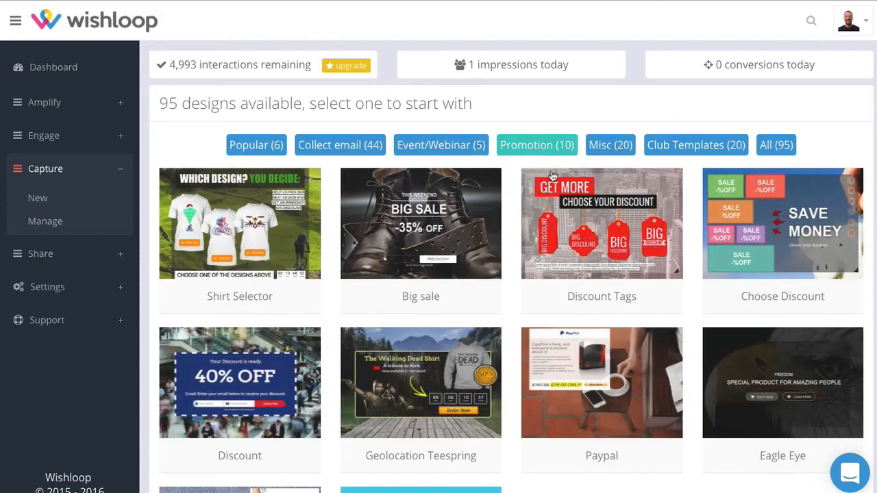
click(671, 148)
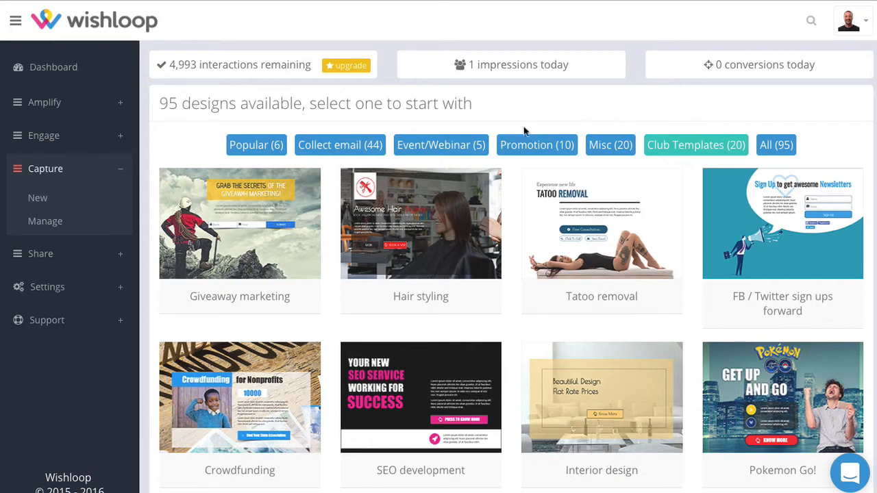
Start a new page from the App Prelaunch design in the Popular category.
click(255, 146)
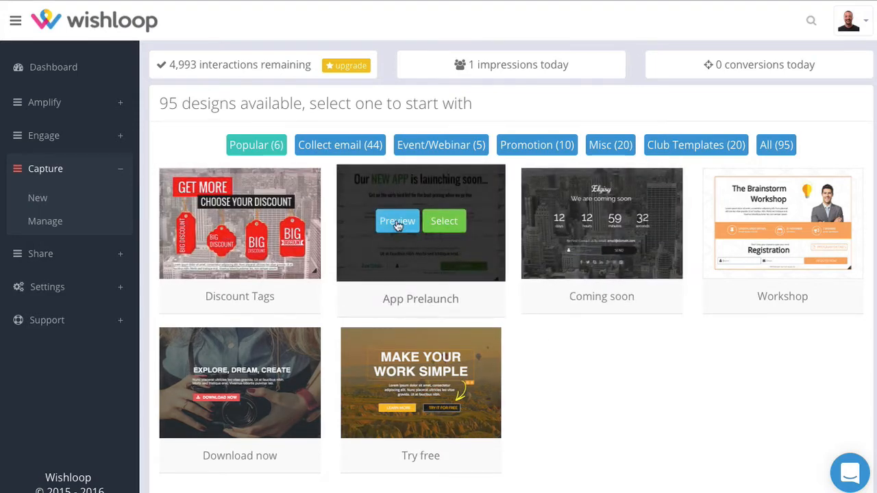
click(446, 236)
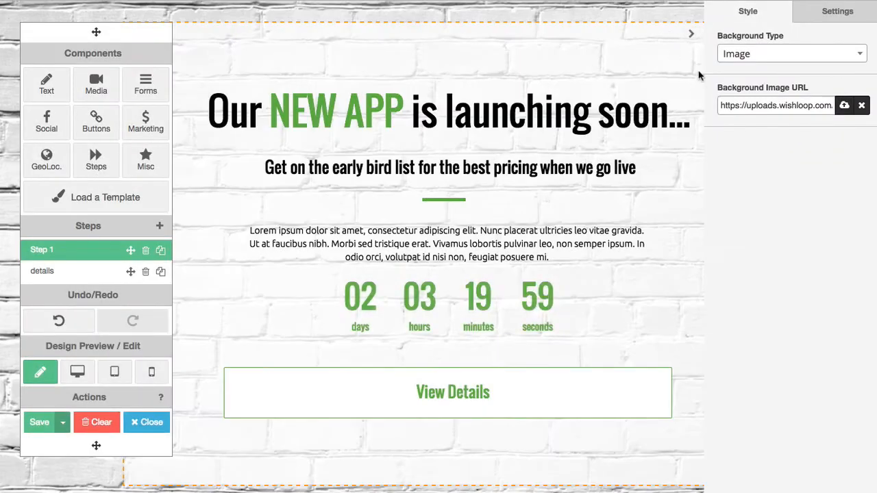
Toggle the page options sidebar and leave it collapsed to show the full design.
click(689, 32)
click(871, 34)
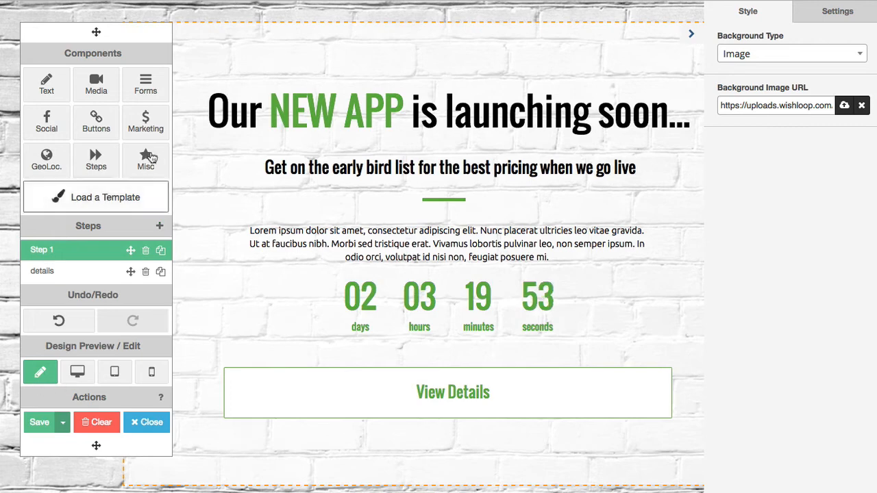
click(688, 33)
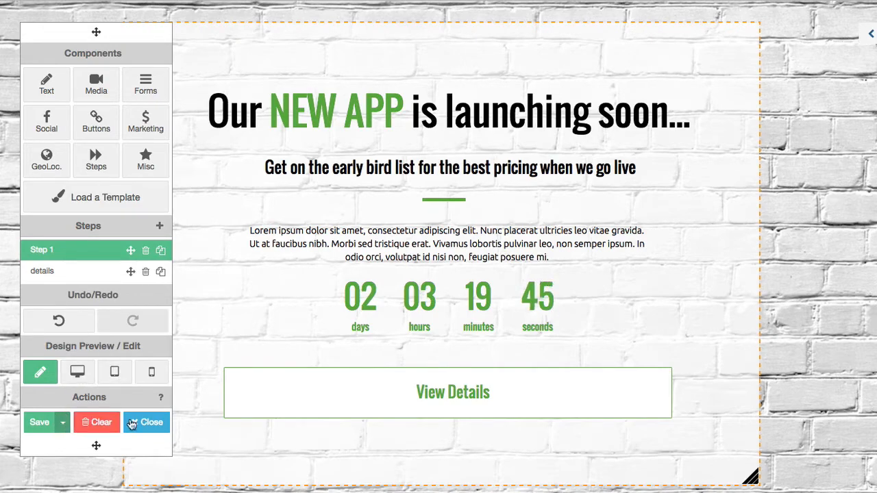
Preview the page design in desktop view, then return to editing mode.
click(82, 379)
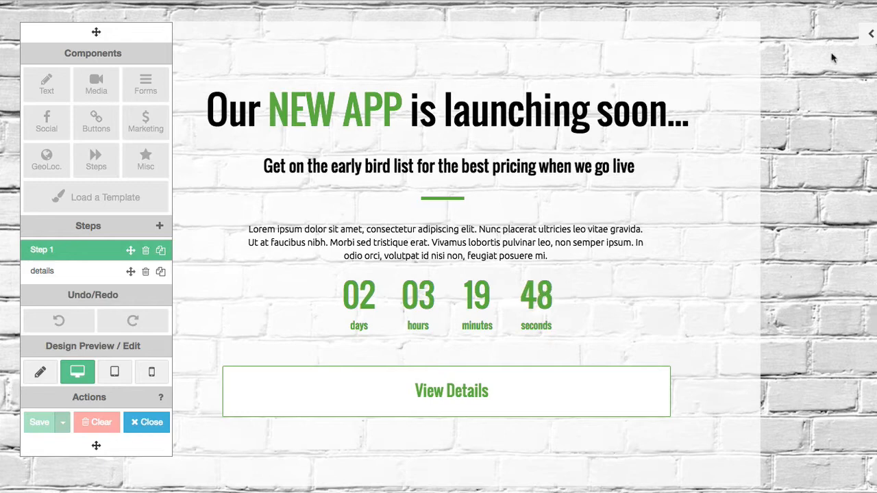
click(864, 42)
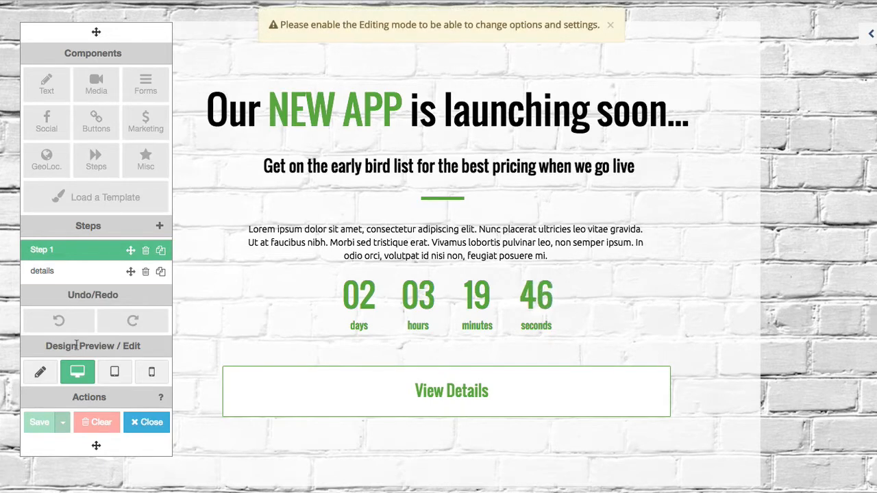
click(31, 372)
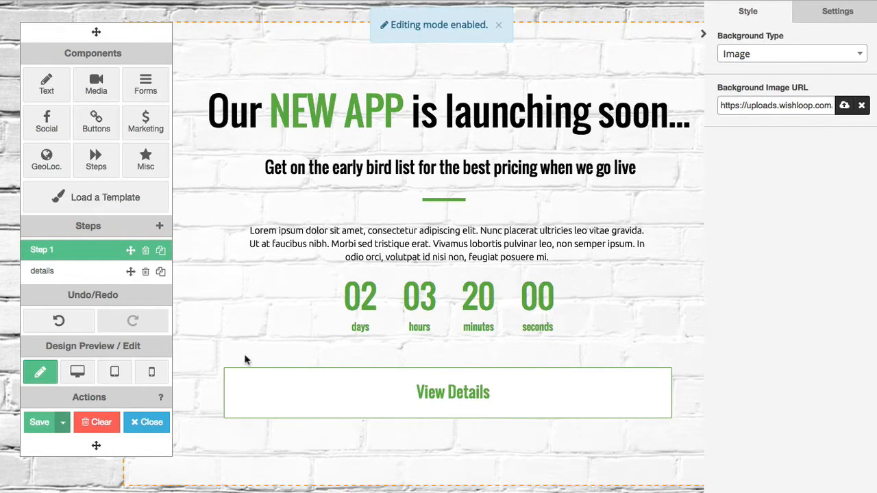
Review the page's background type choices, script fields and exit popup trigger options, then collapse the options.
click(754, 54)
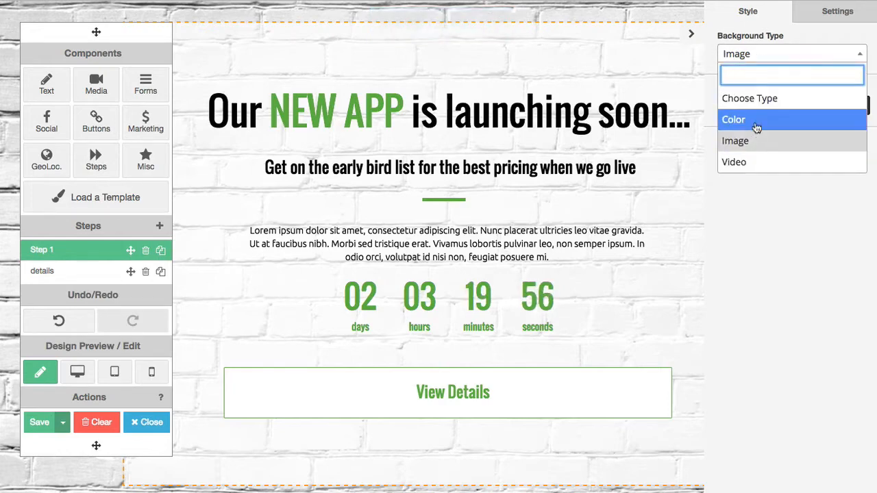
click(764, 212)
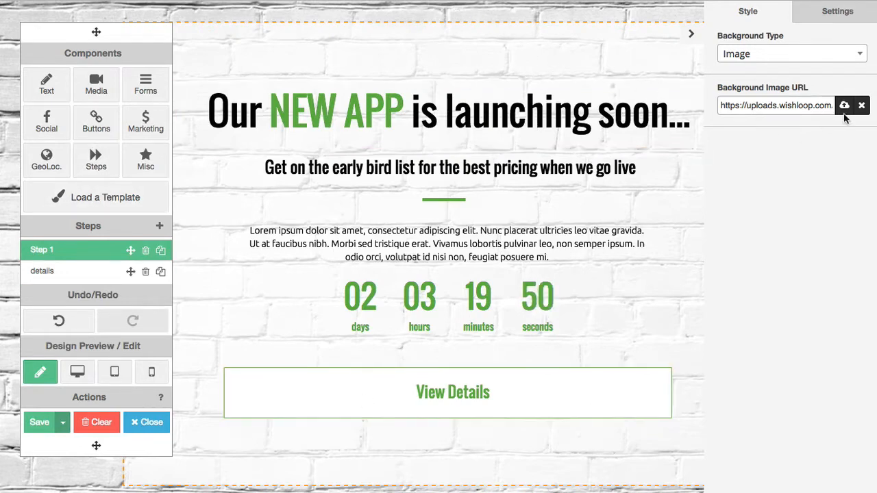
click(832, 19)
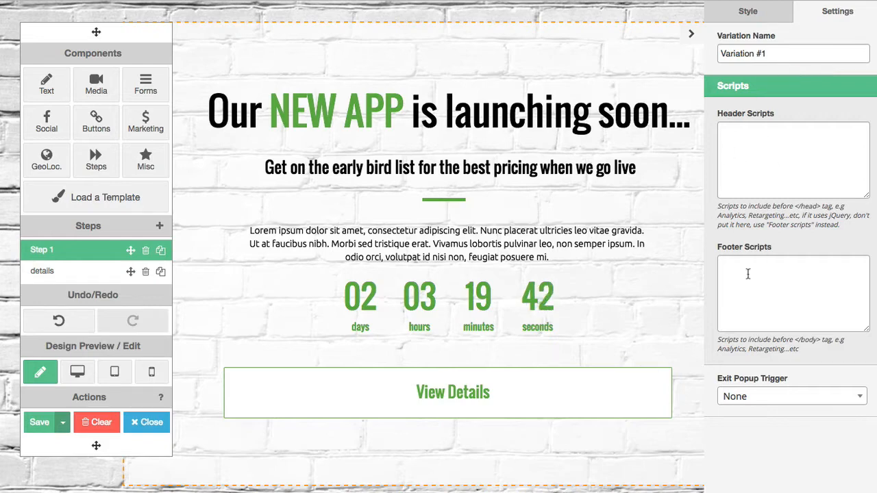
click(759, 401)
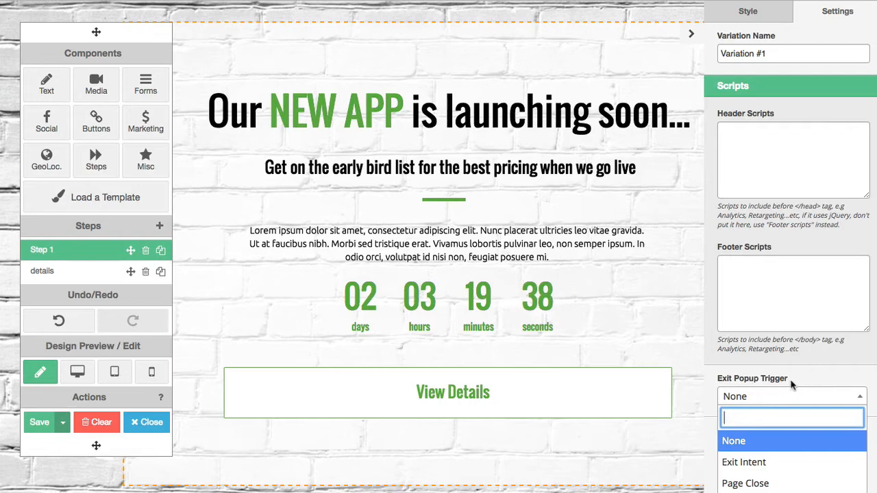
click(814, 361)
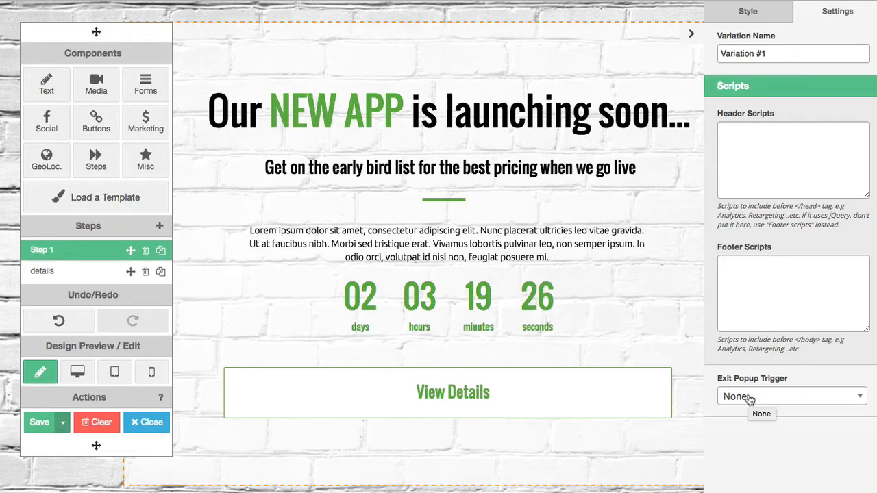
click(375, 62)
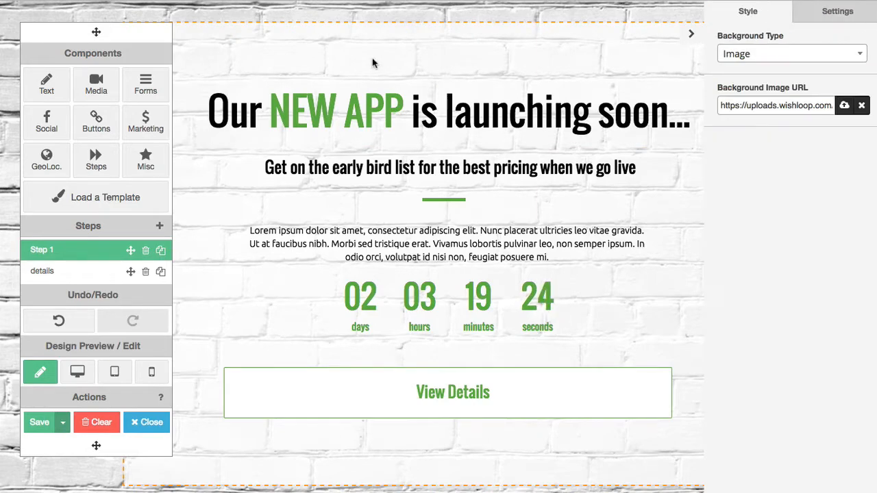
click(690, 33)
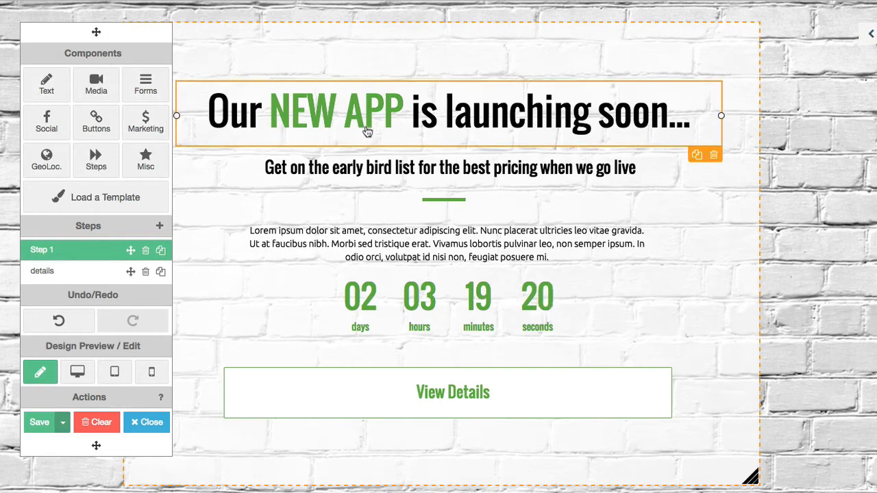
Select the countdown timer and review its settings, arrangement and style options, then collapse them.
click(438, 258)
click(480, 303)
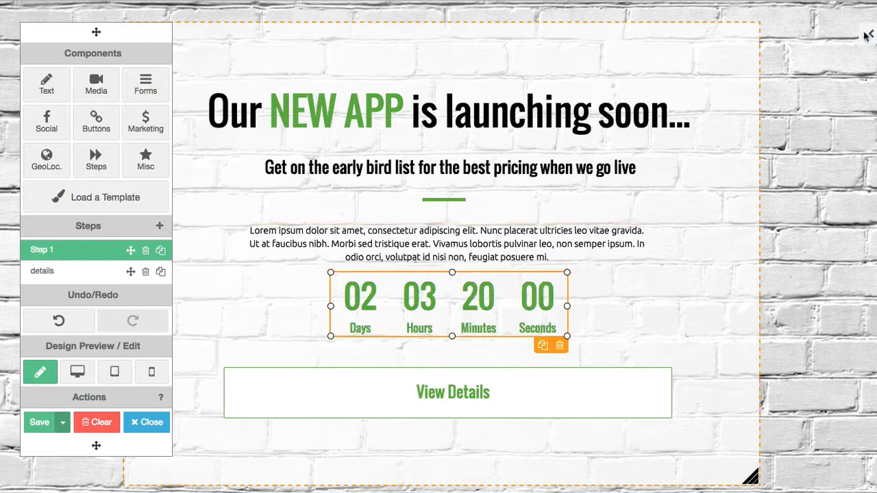
click(868, 36)
click(783, 21)
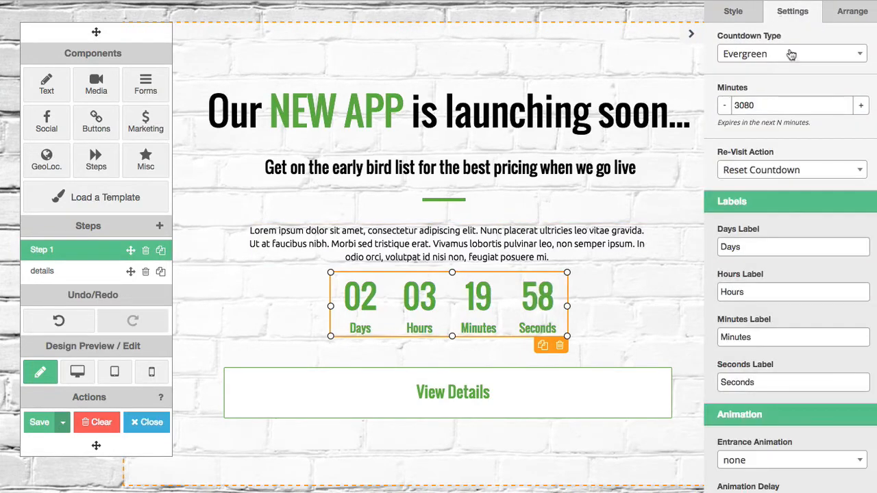
click(846, 12)
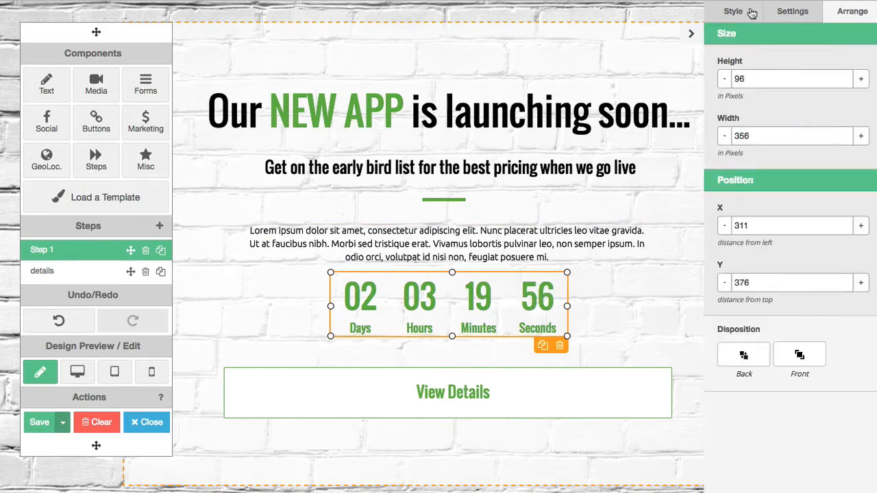
click(751, 13)
click(692, 34)
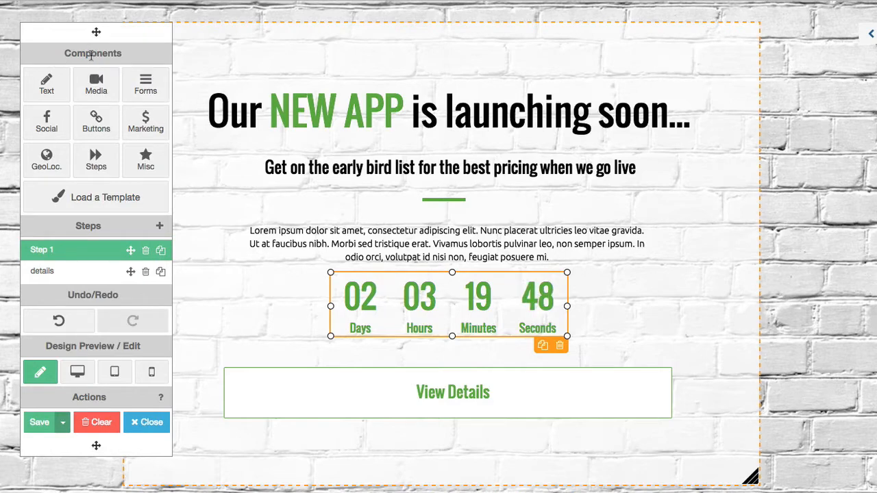
Add a Video component from the media elements and place it over the beginning of the headline.
click(46, 82)
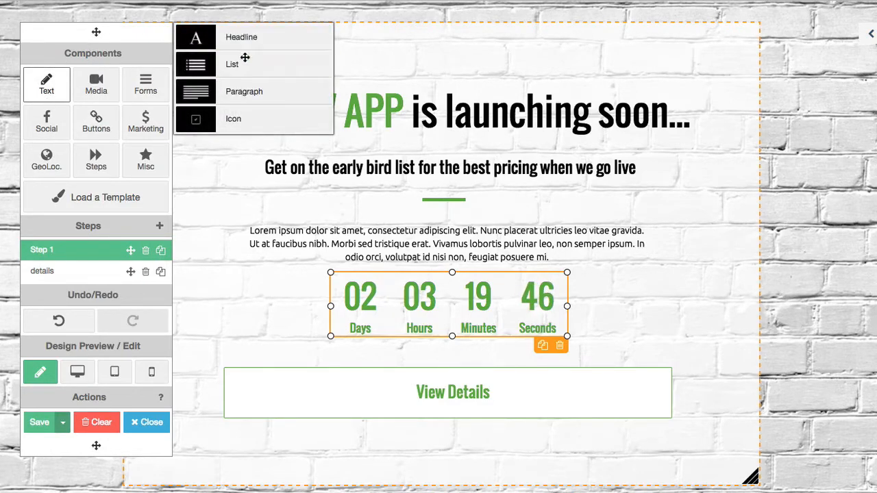
click(96, 83)
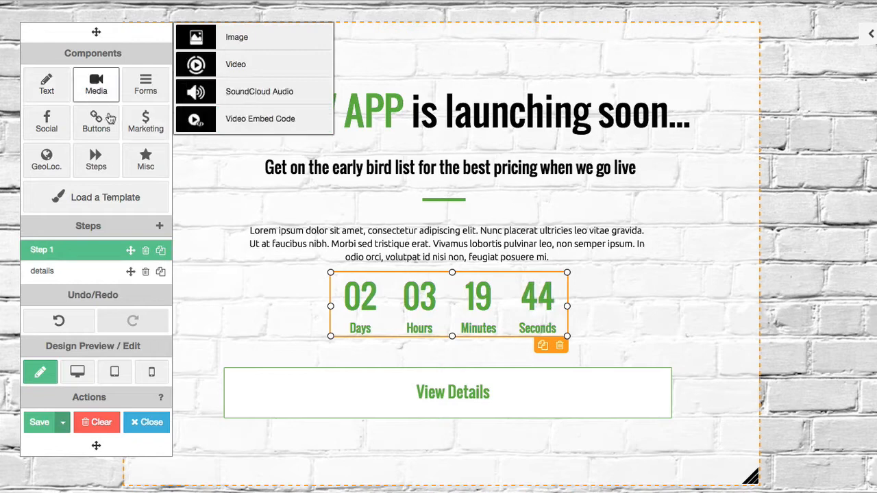
drag(229, 63, 541, 104)
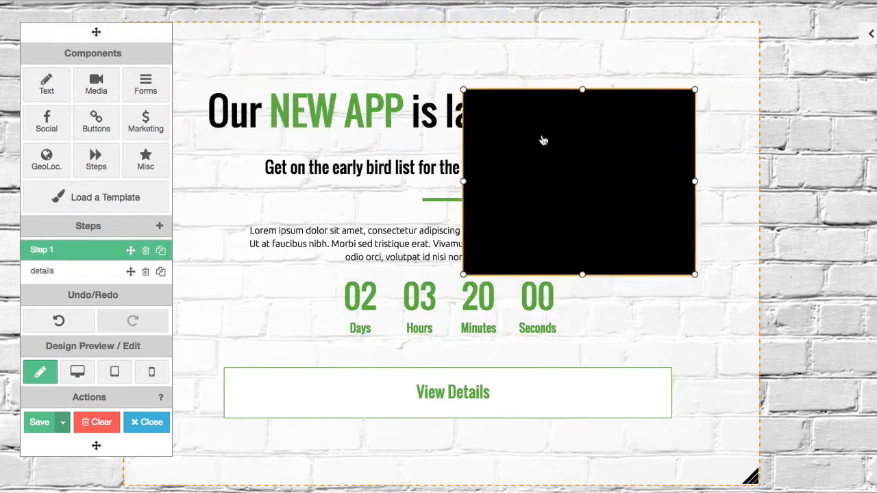
drag(627, 167, 339, 156)
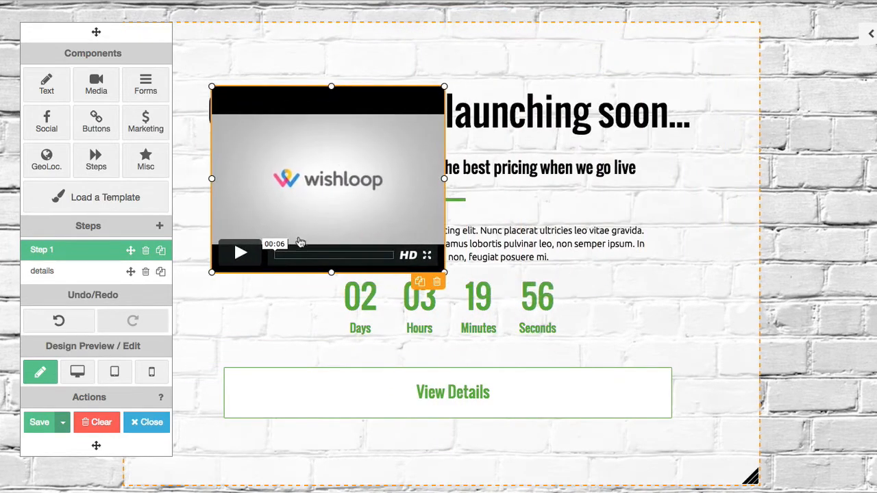
Review the video component's settings, then delete the video from the page.
click(866, 38)
click(795, 12)
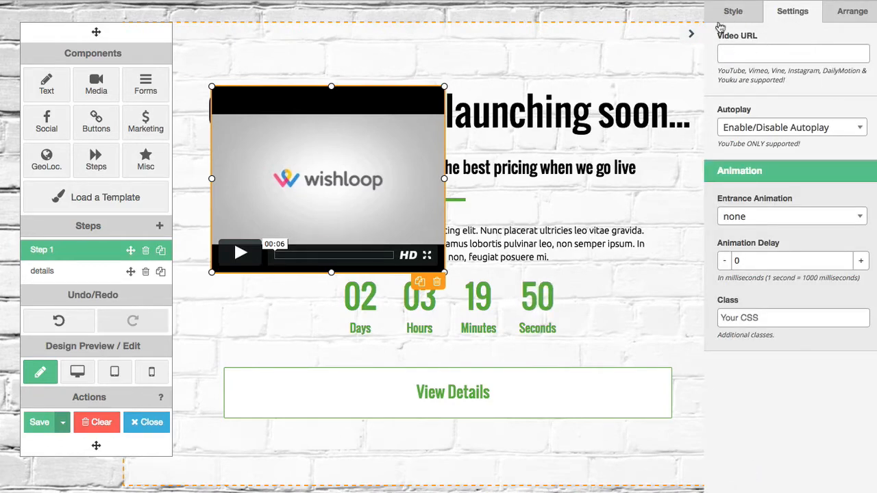
click(690, 33)
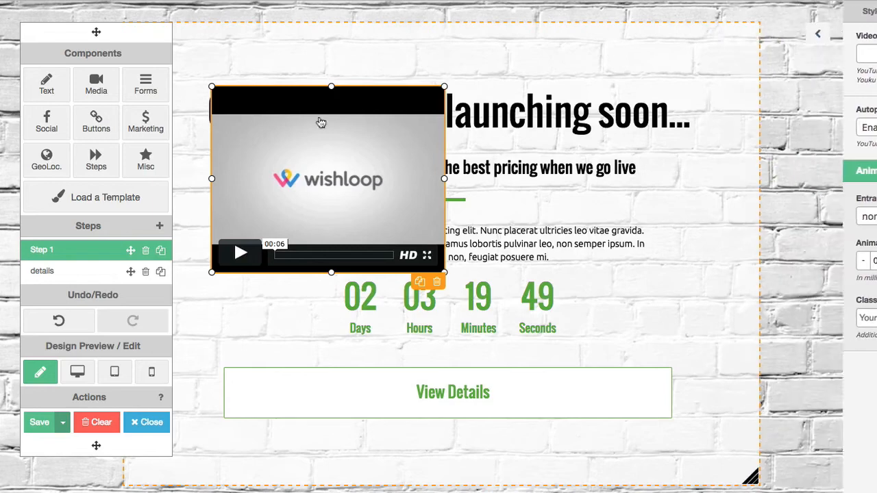
click(438, 283)
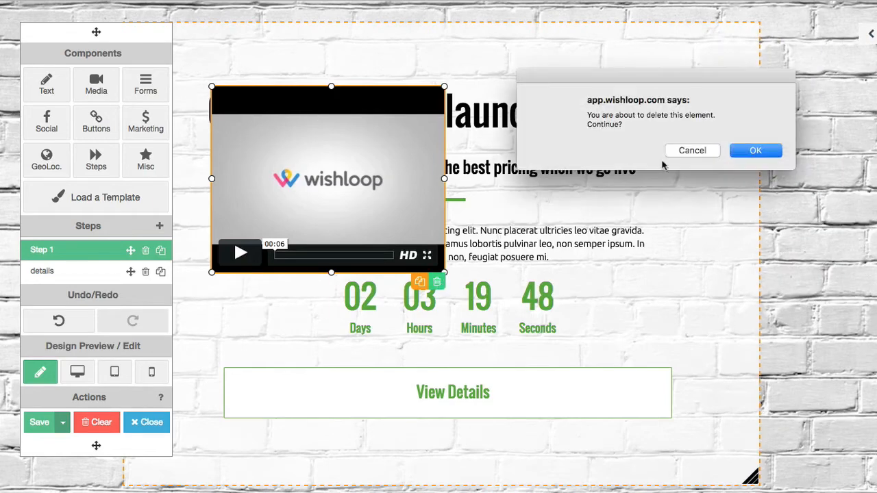
Look through the available media and form components.
click(111, 89)
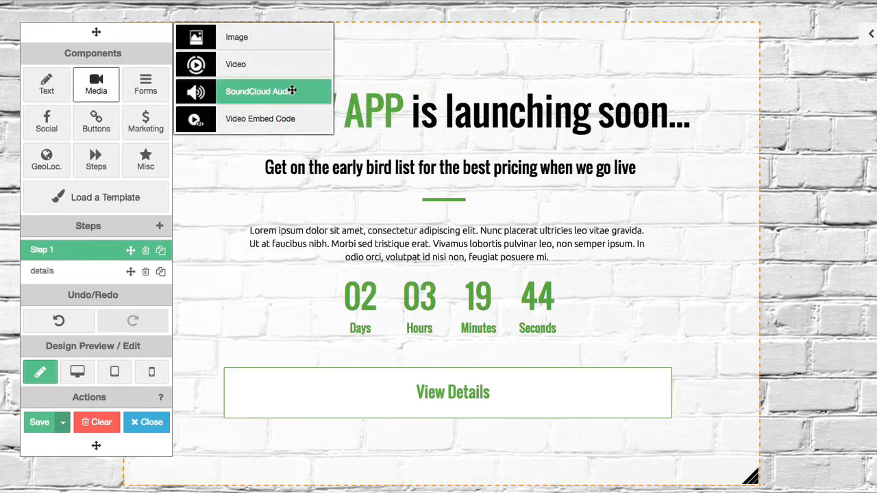
click(144, 84)
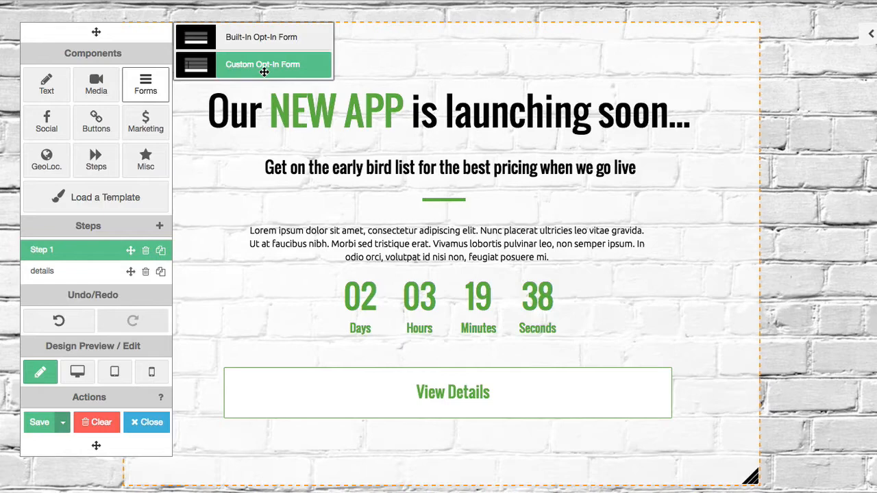
Add a Twitter Follow Button above the end of the headline, then delete it from the page.
click(48, 122)
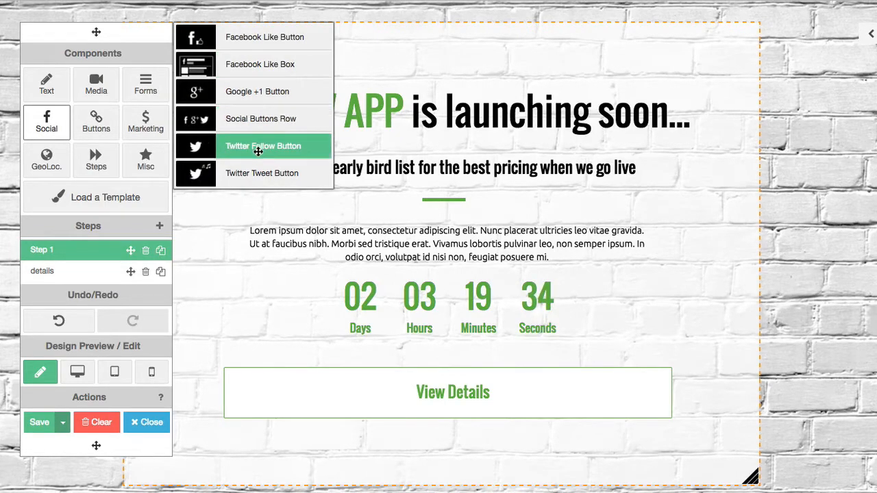
drag(260, 145, 639, 44)
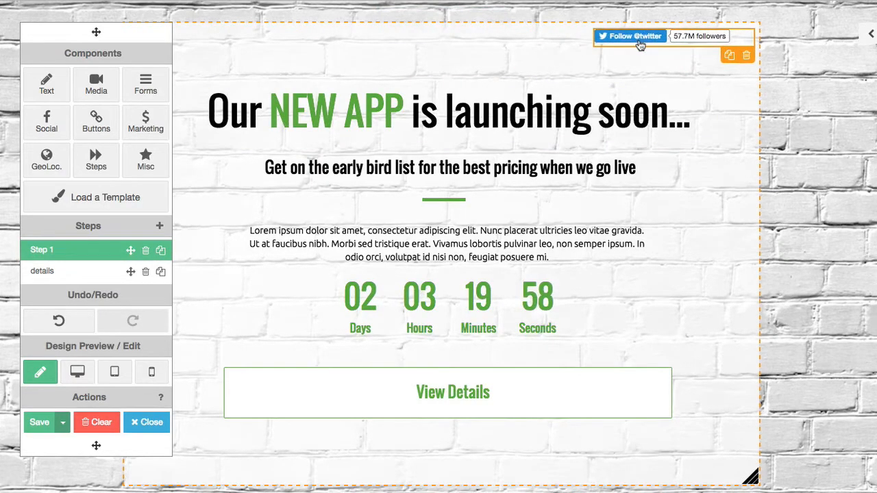
click(746, 55)
click(724, 165)
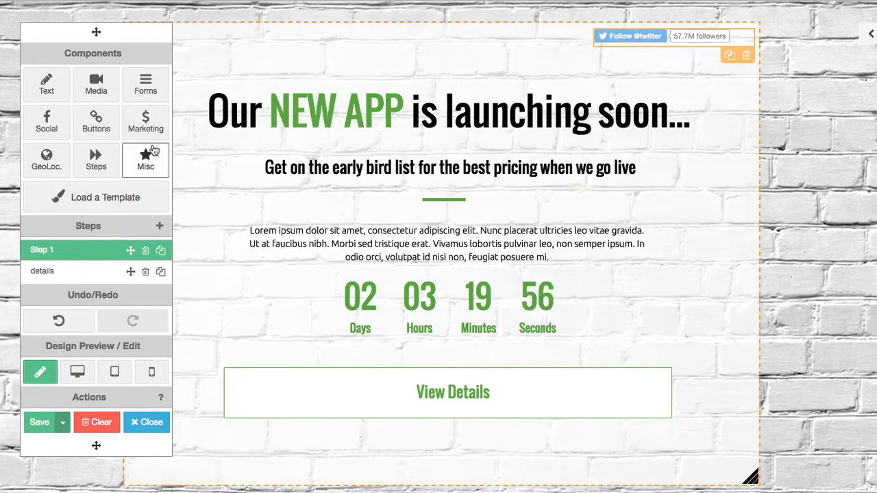
Add an Amazon Widget from the marketing components and place it over the headline and body text.
click(100, 139)
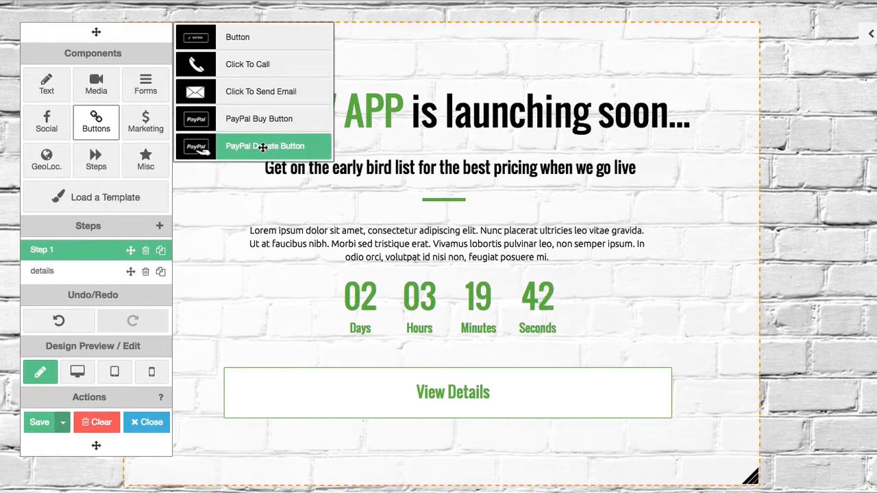
click(154, 133)
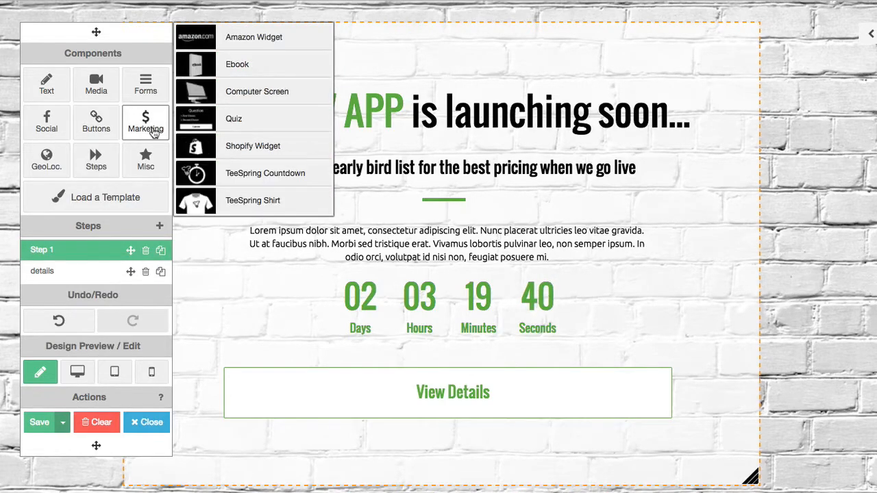
drag(264, 42, 406, 76)
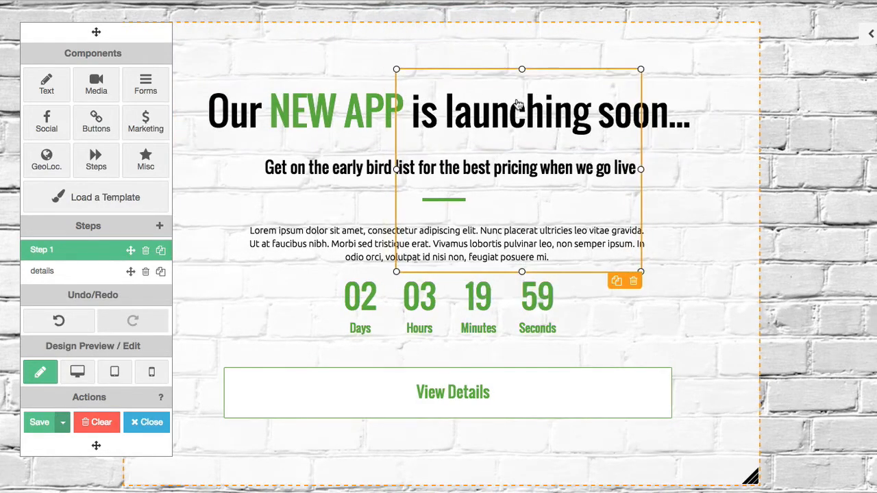
drag(541, 96, 509, 100)
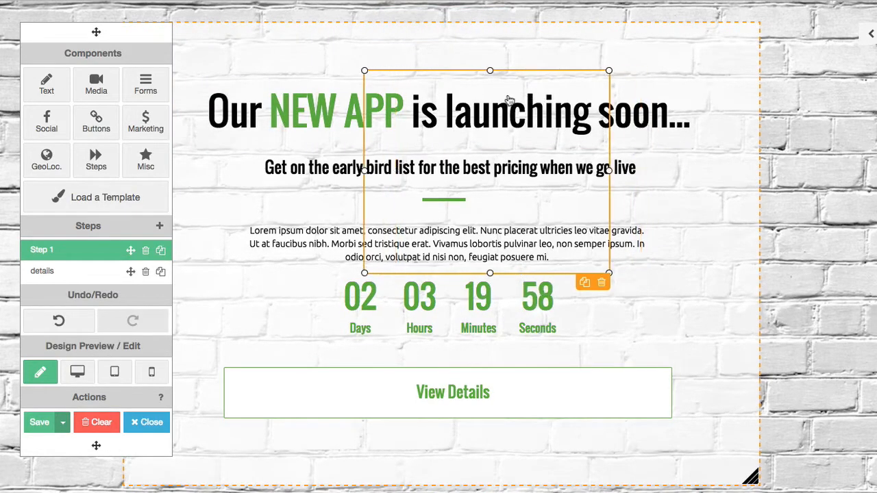
Set the Amazon widget's category to Appliances.
click(870, 33)
click(781, 20)
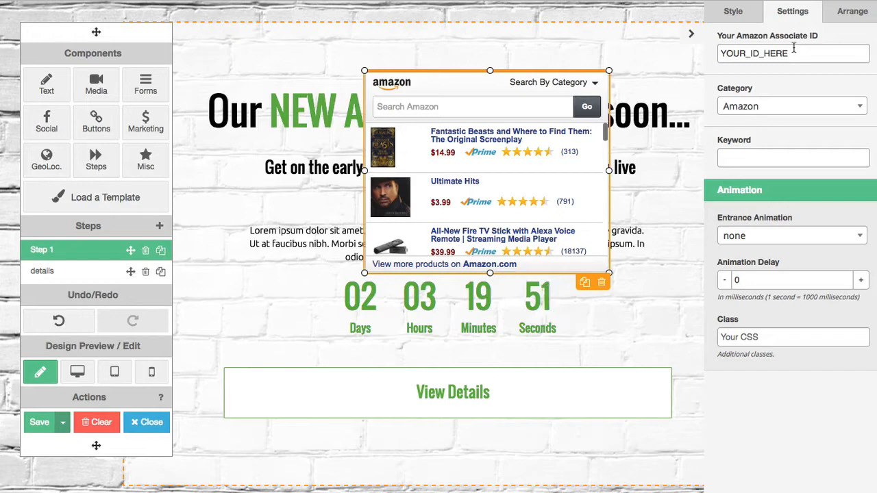
click(743, 107)
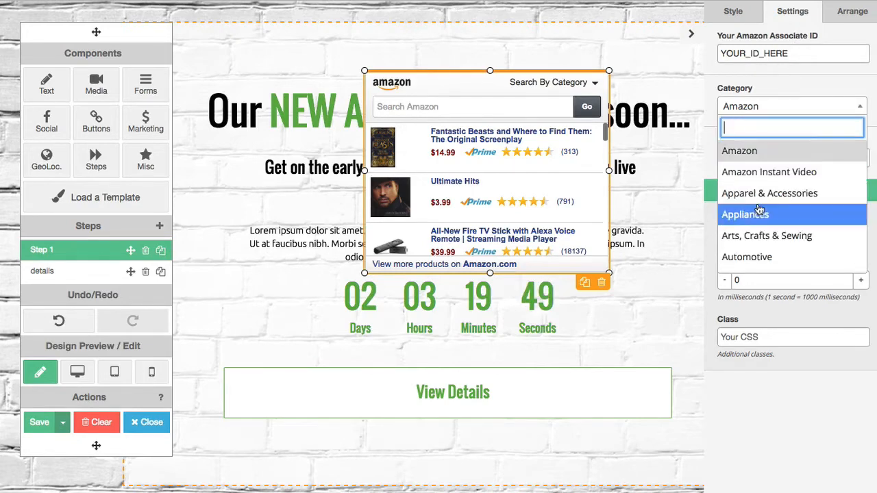
click(742, 211)
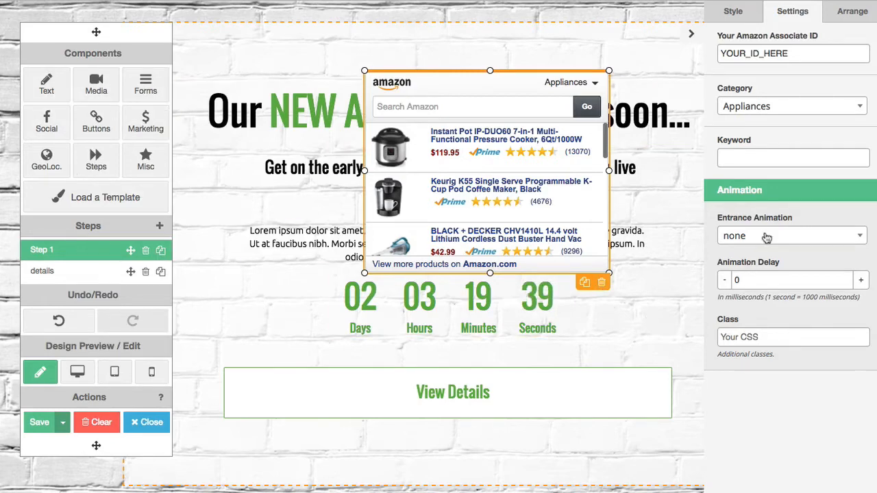
Review the Amazon widget's arrangement and style options, then delete the widget from the page.
click(844, 19)
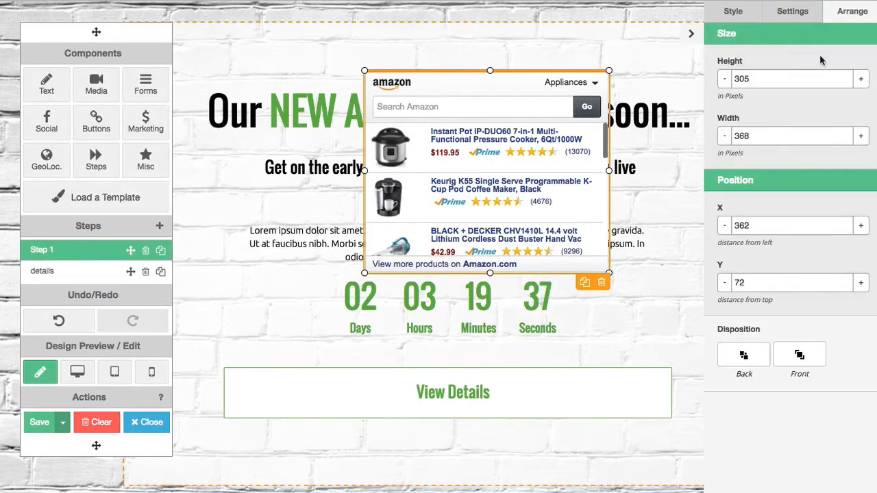
click(734, 14)
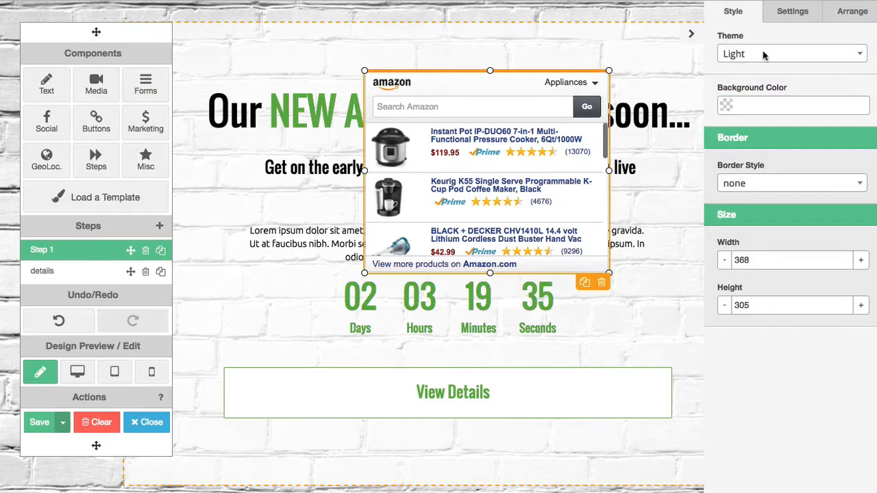
click(693, 35)
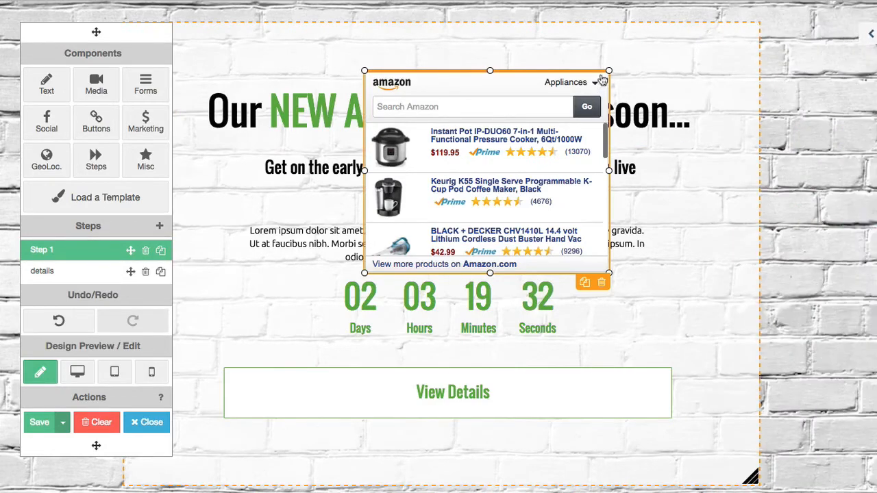
click(602, 282)
click(765, 162)
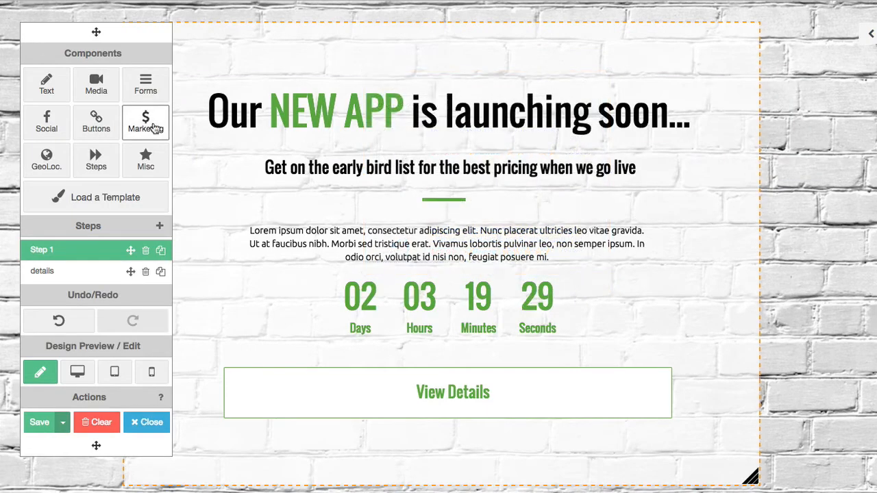
Add a Visitor's City Name component and place it above the headline, then delete it from the page.
click(150, 117)
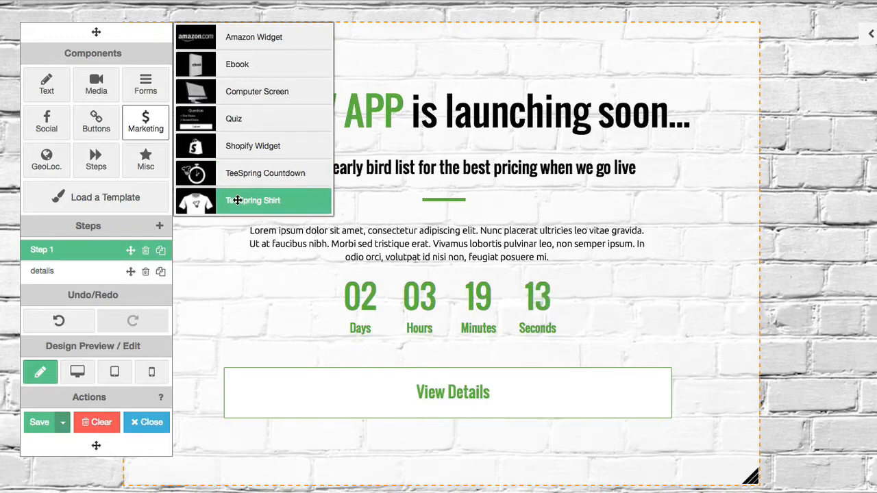
click(40, 163)
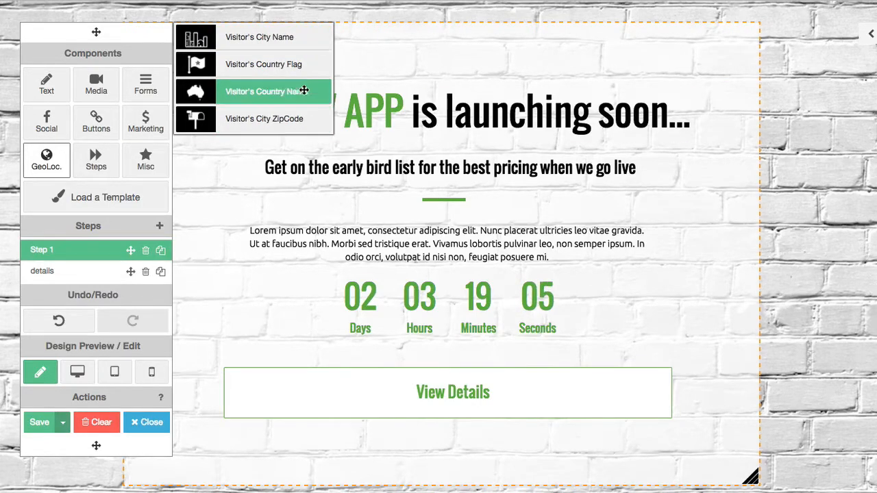
drag(302, 37, 535, 93)
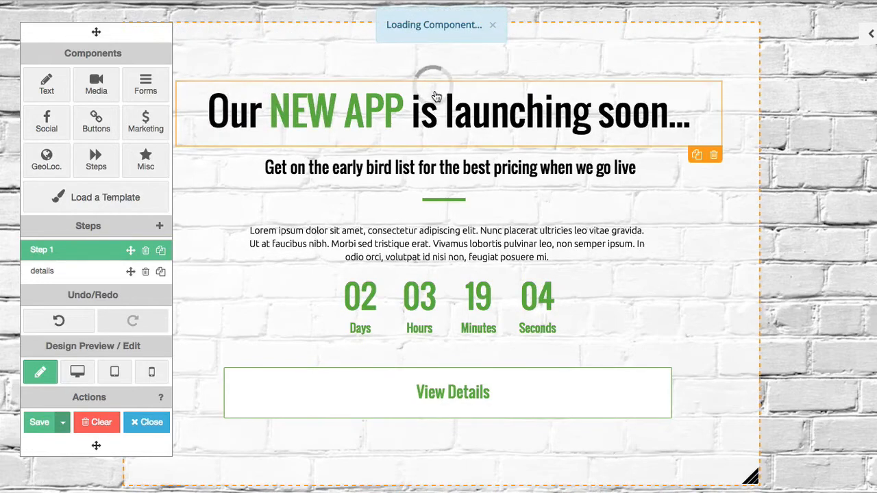
drag(452, 95, 436, 60)
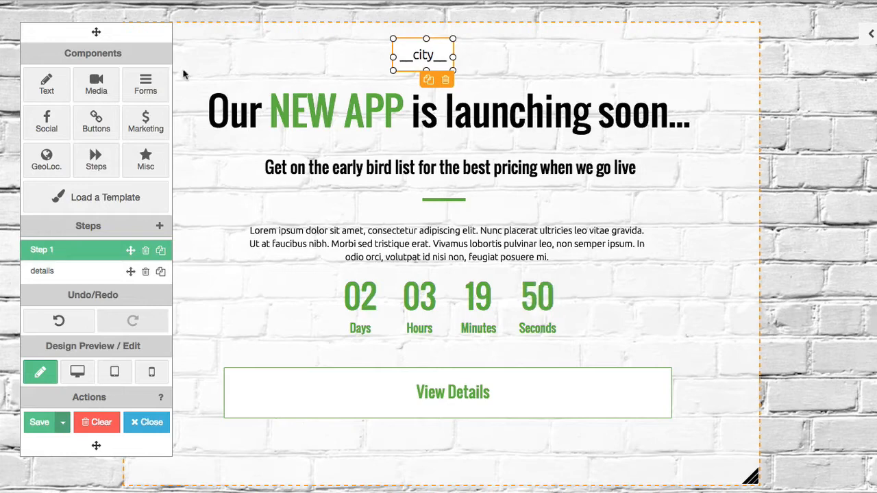
click(447, 81)
click(755, 163)
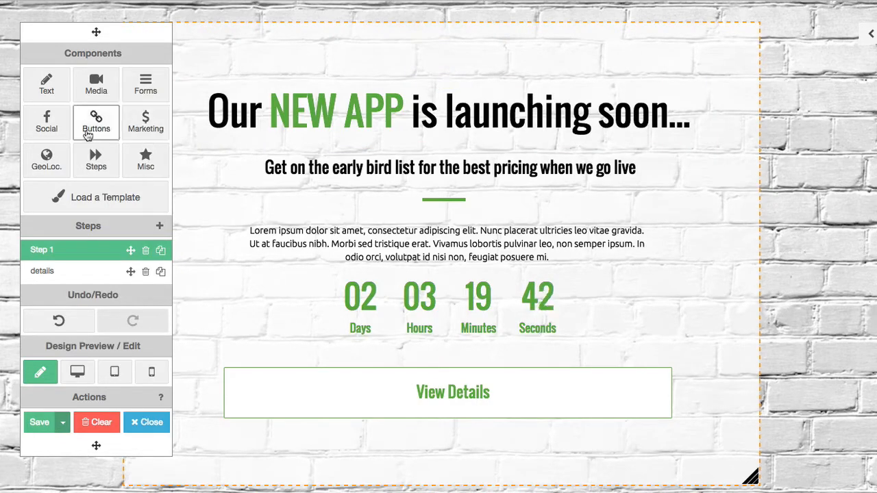
Look through the step-linking components and compare the page's Step 1 and details steps.
click(97, 166)
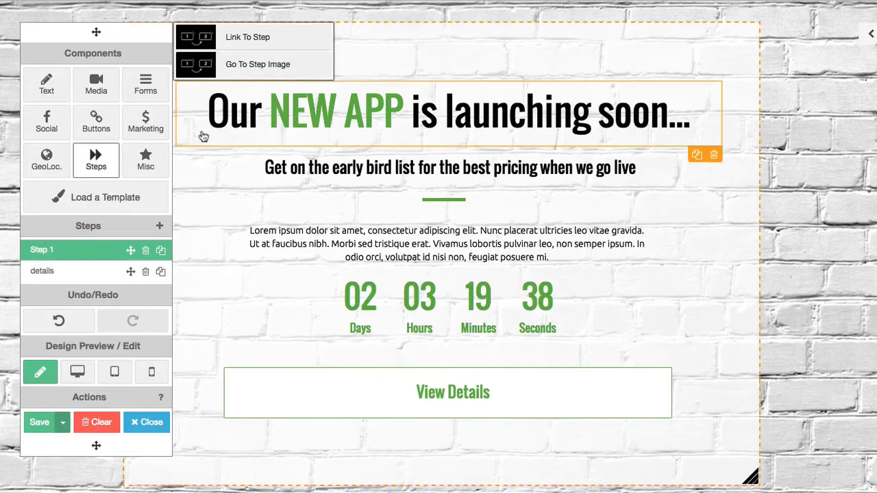
click(188, 228)
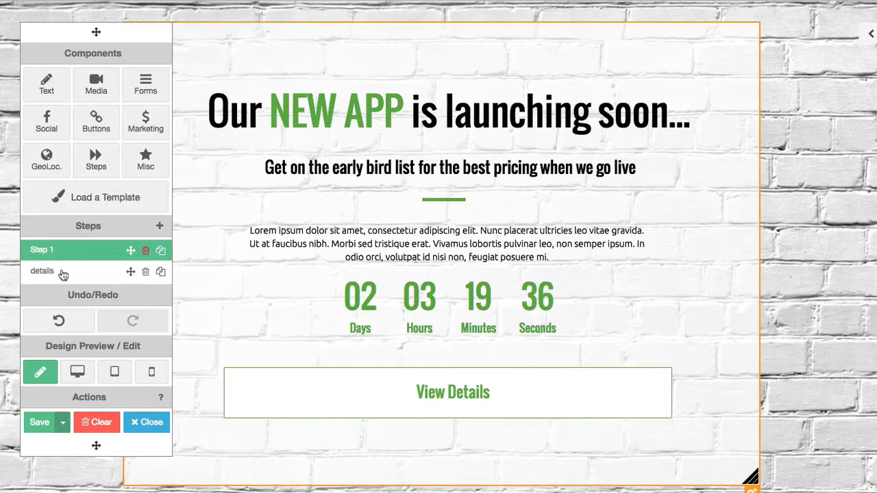
click(83, 272)
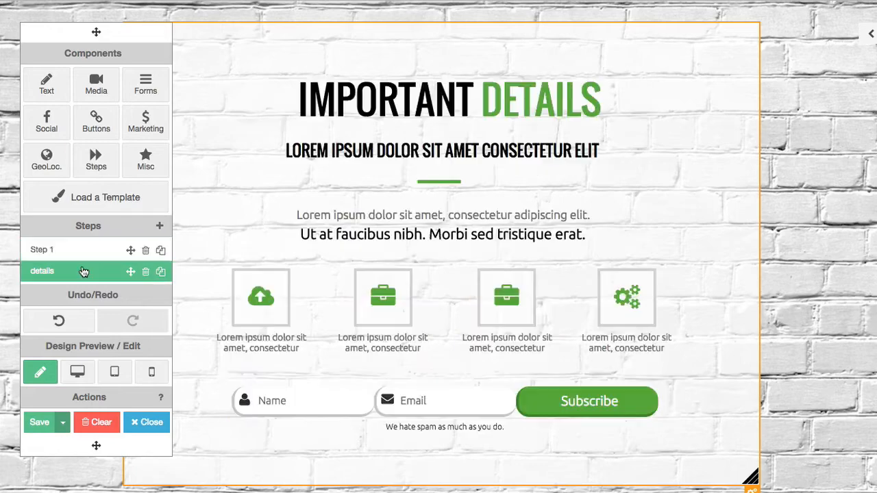
click(85, 250)
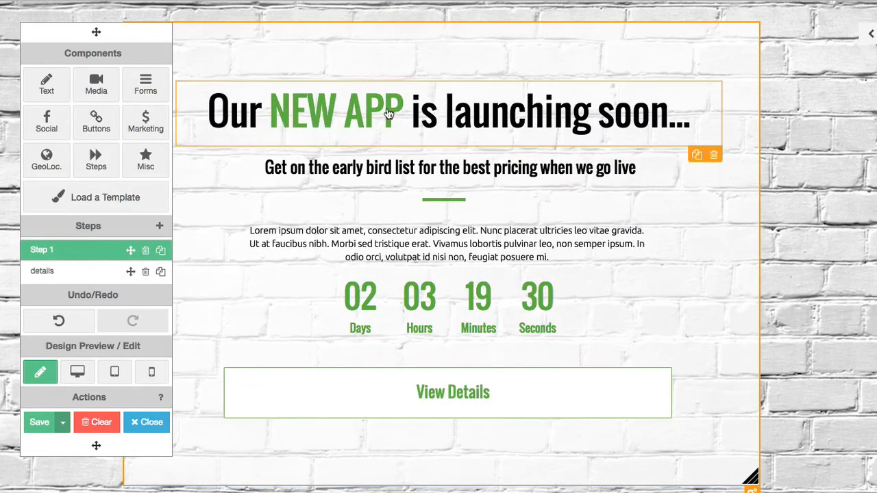
click(63, 276)
click(72, 252)
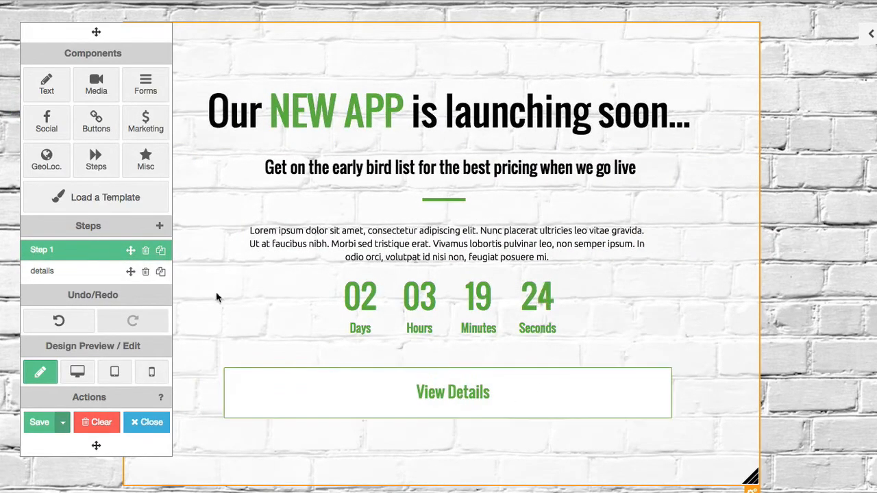
click(96, 279)
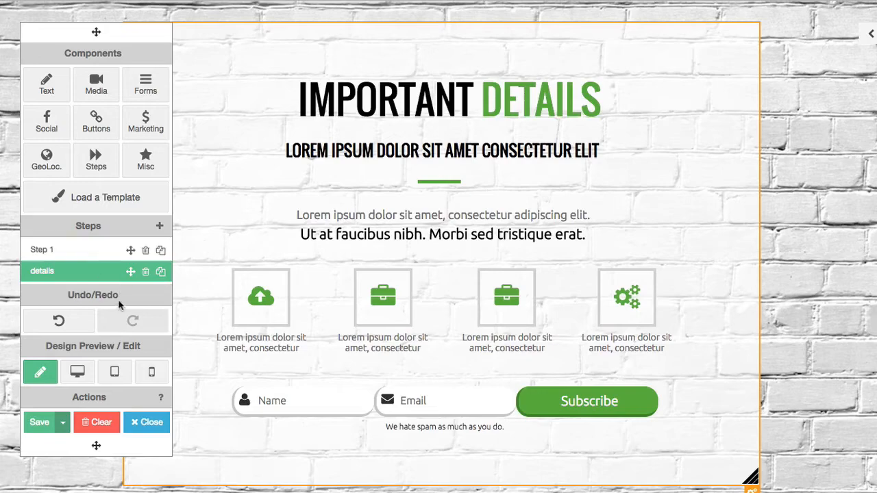
Preview the details step on desktop and tablet, try hiding the headline and moving it below the first paragraph, then restore it.
click(79, 372)
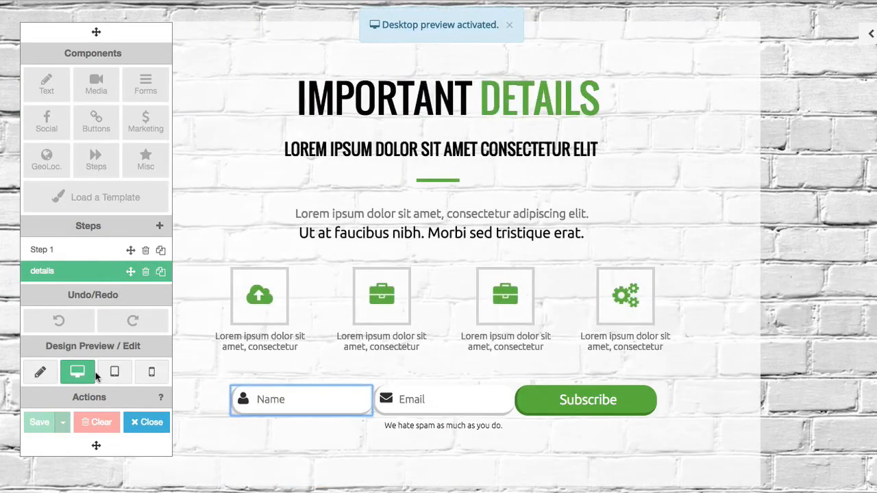
click(115, 372)
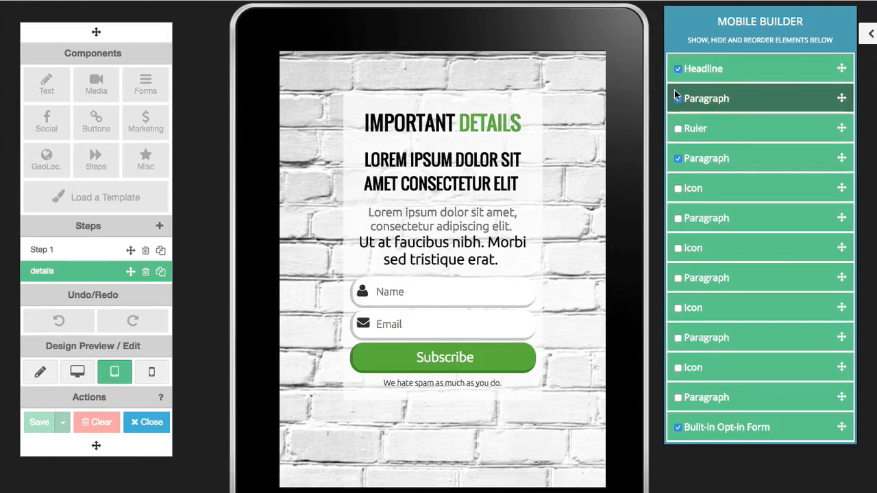
click(678, 72)
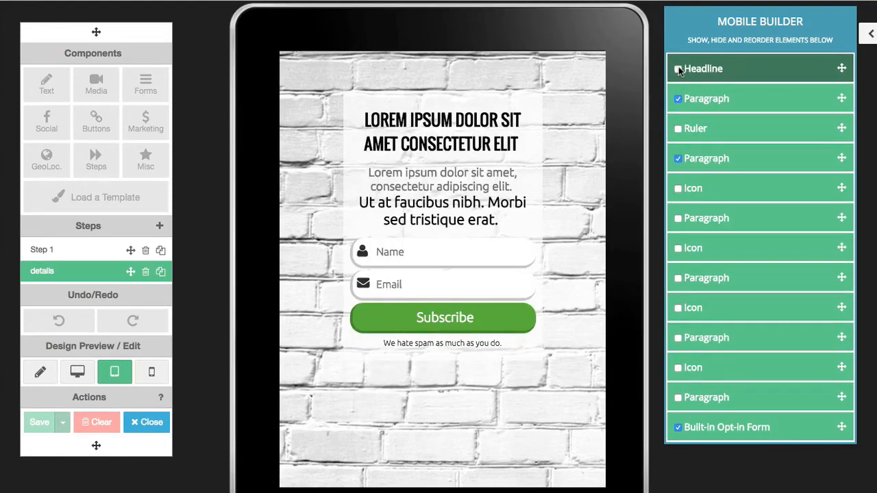
click(678, 71)
drag(843, 69, 843, 99)
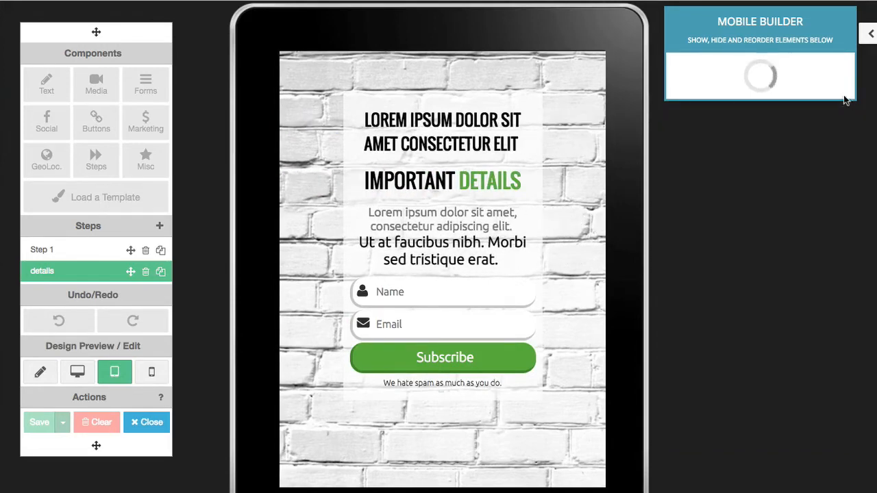
drag(840, 90, 840, 61)
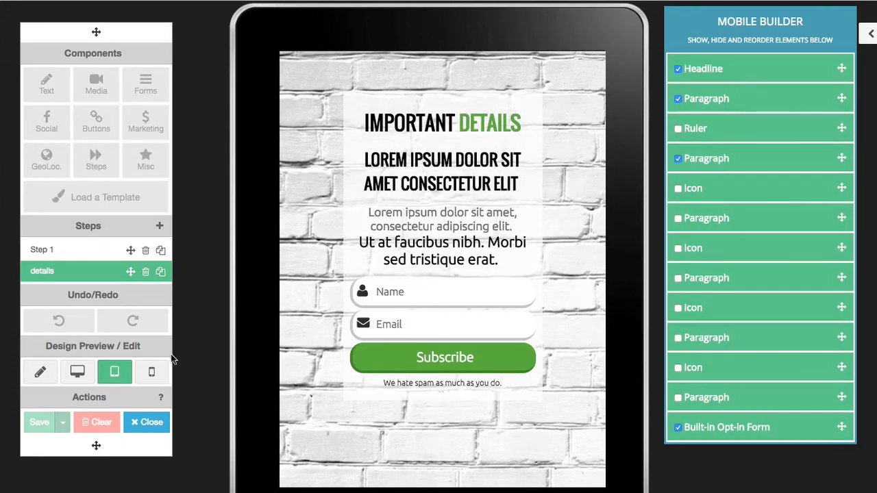
Preview the details step on a phone, then return to editing mode and check the additional save options.
click(152, 370)
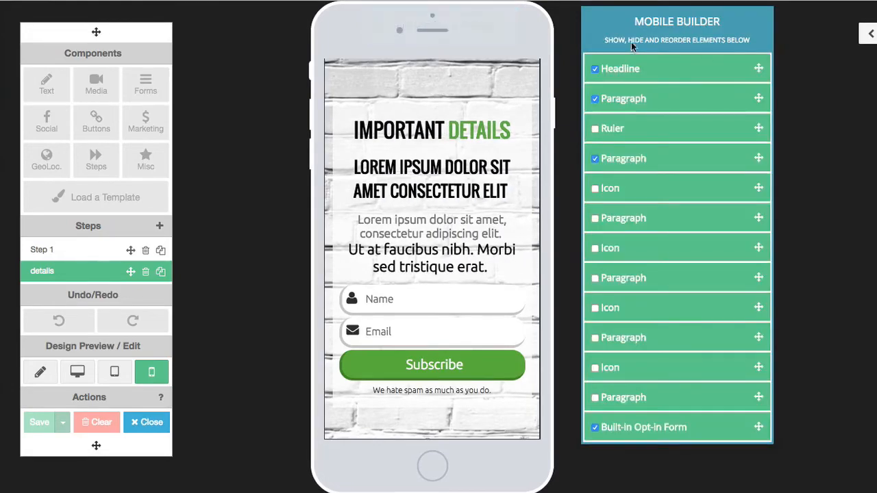
click(48, 372)
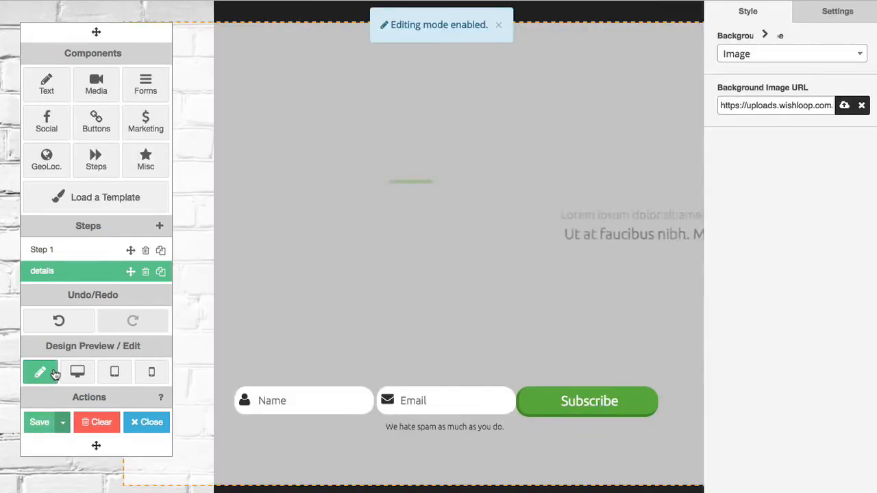
click(64, 423)
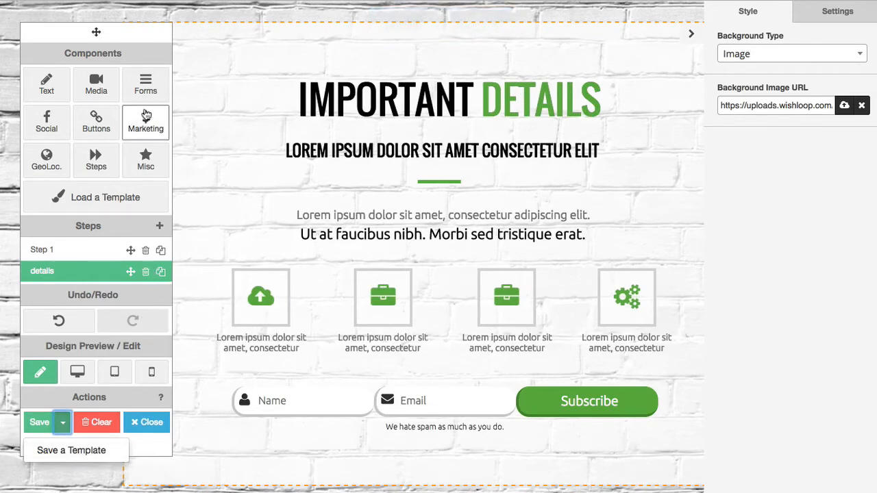
click(111, 27)
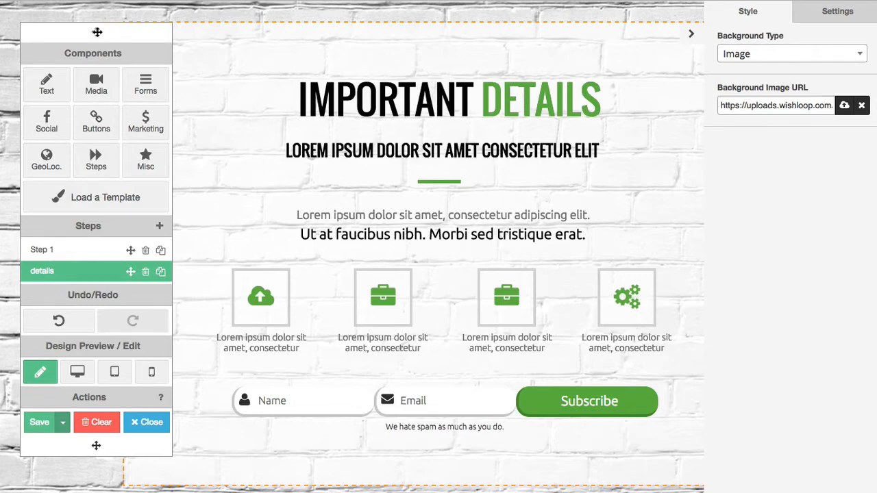
Collapse the background properties, save the page and return to the overview of its variations.
click(690, 34)
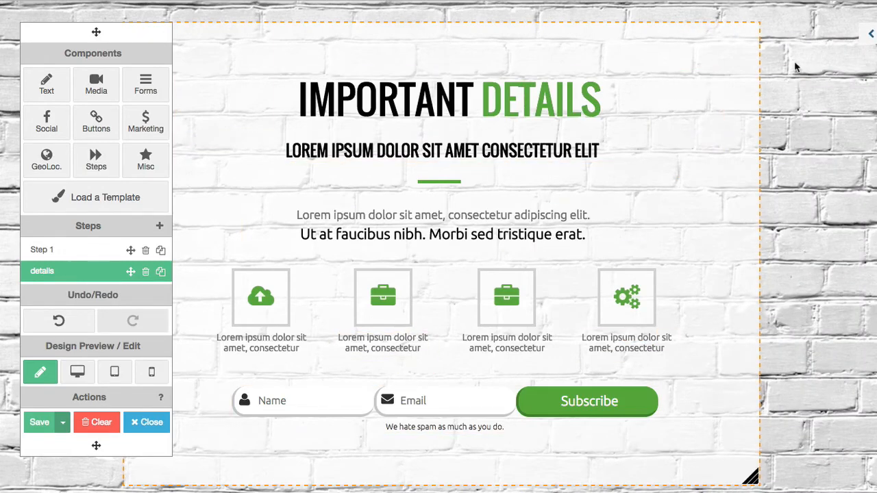
click(868, 36)
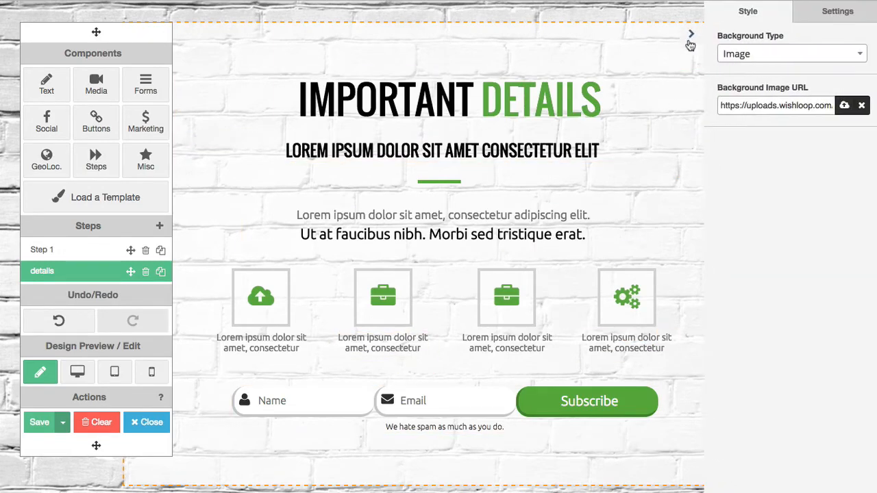
click(690, 35)
click(37, 422)
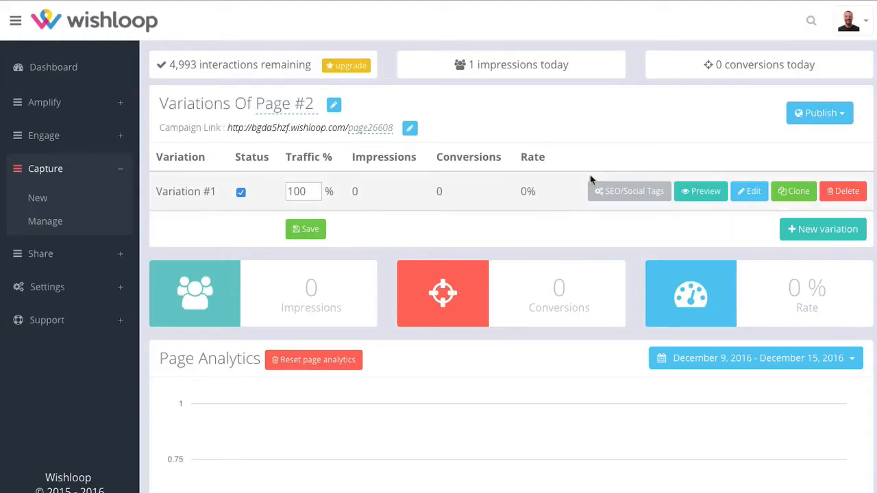
scroll(531, 199, down, 1)
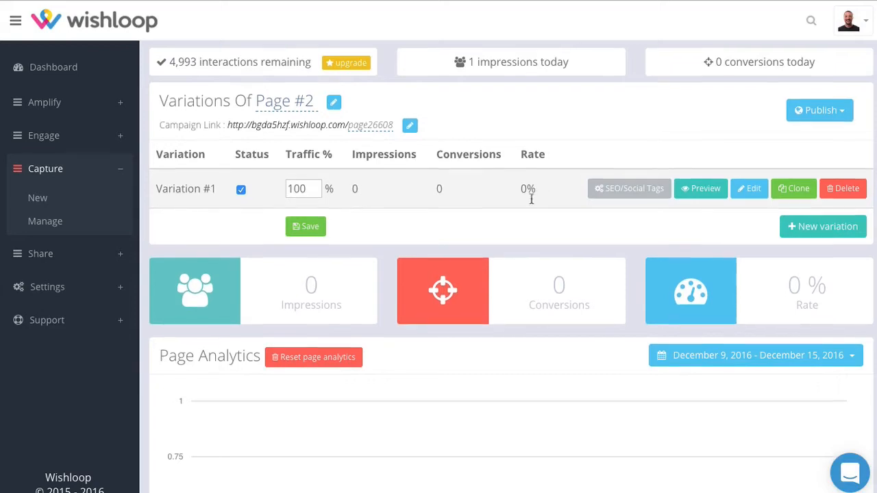
Review the variation statistics and the page analytics chart for Page #2.
scroll(530, 199, up, 1)
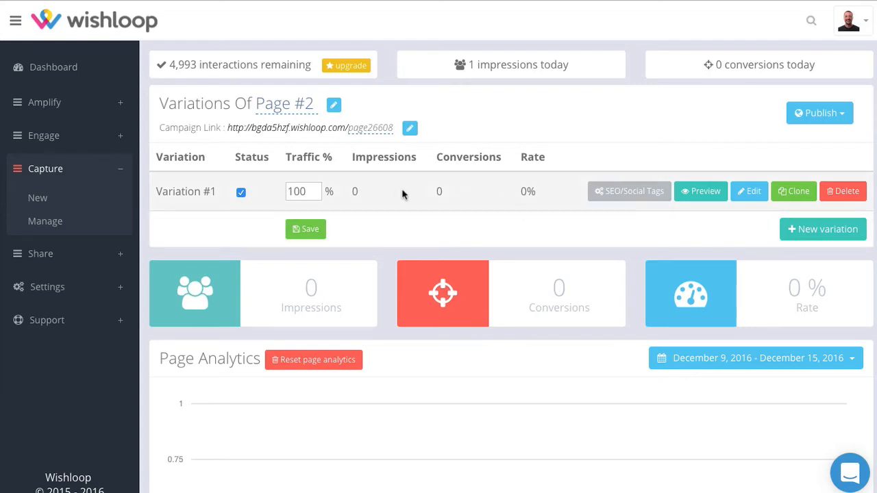
scroll(456, 233, down, 3)
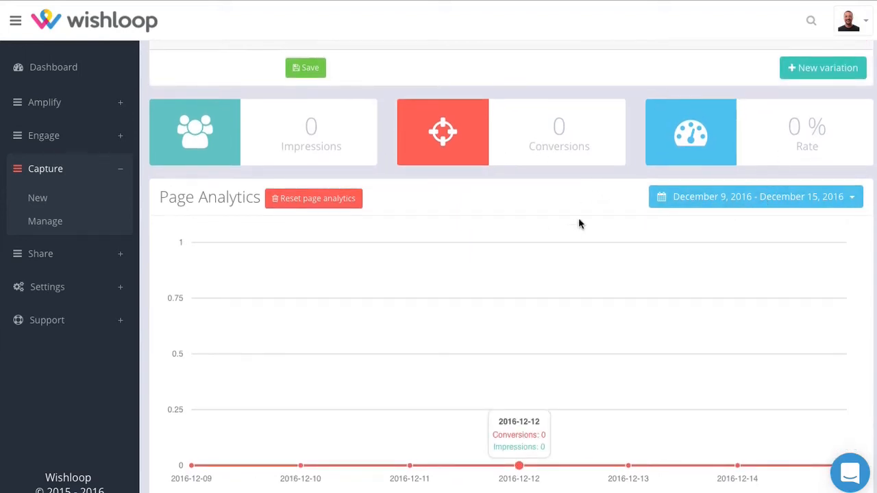
scroll(542, 247, down, 1)
scroll(541, 248, up, 5)
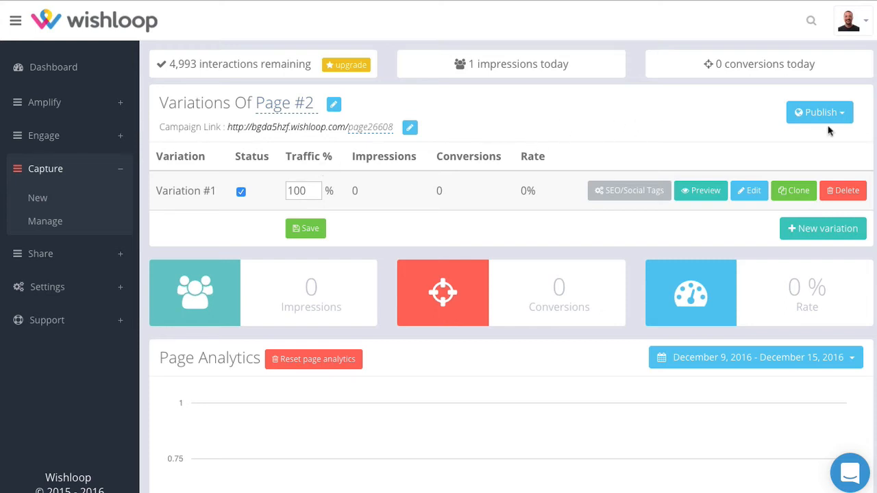
Check the publishing options for Page #2, including custom domain name, HTML download and integrations.
click(846, 119)
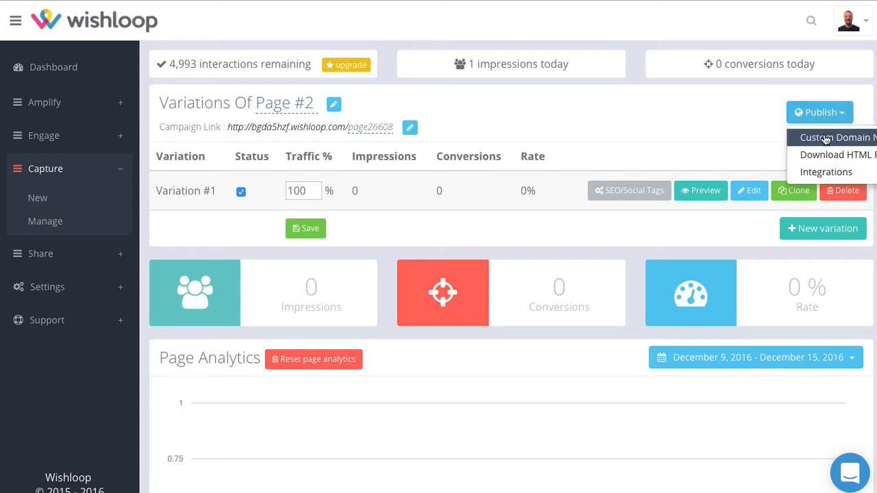
click(644, 113)
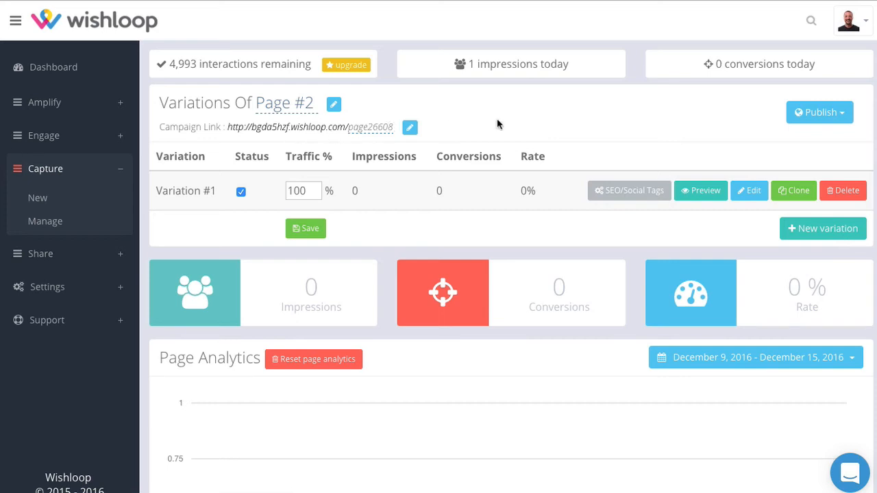
click(847, 115)
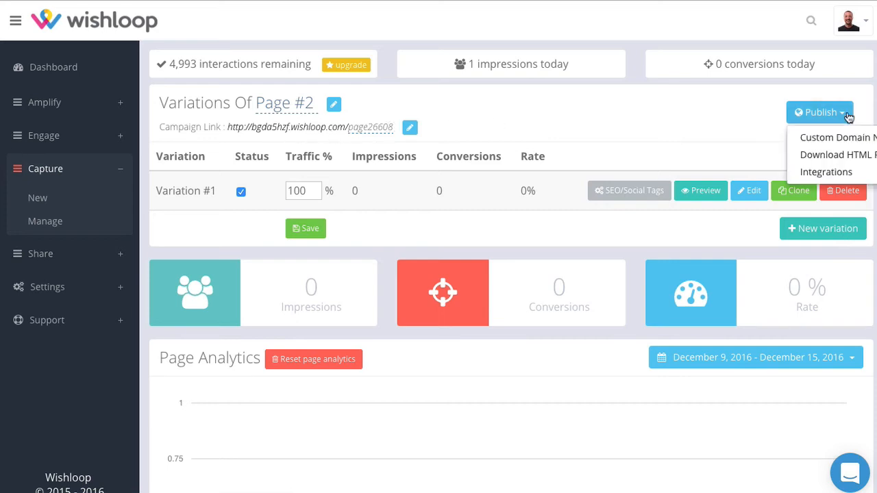
click(708, 124)
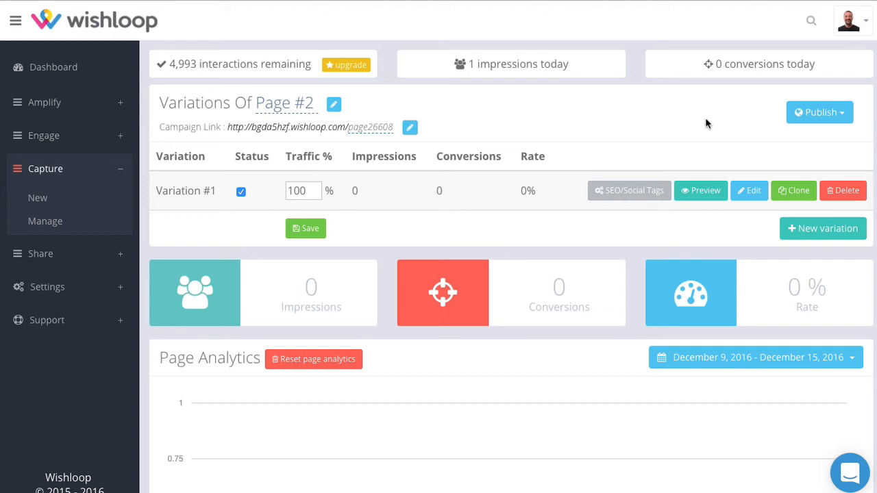
click(826, 113)
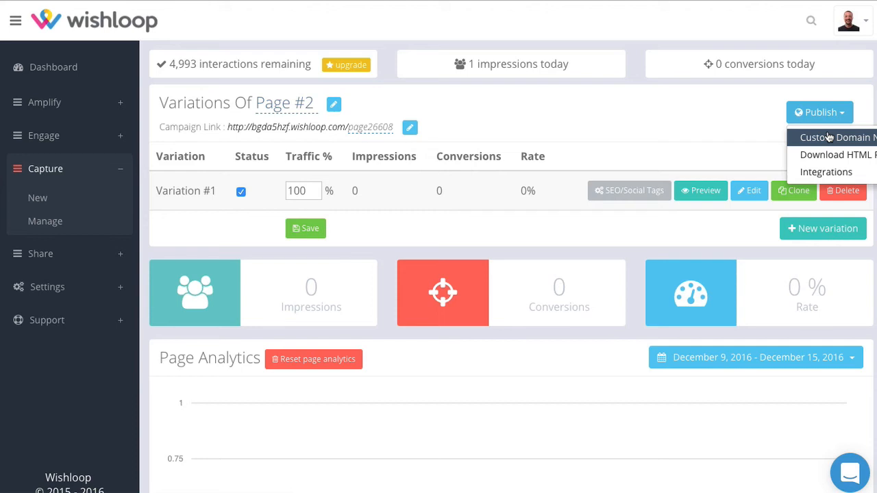
scroll(821, 165, down, 1)
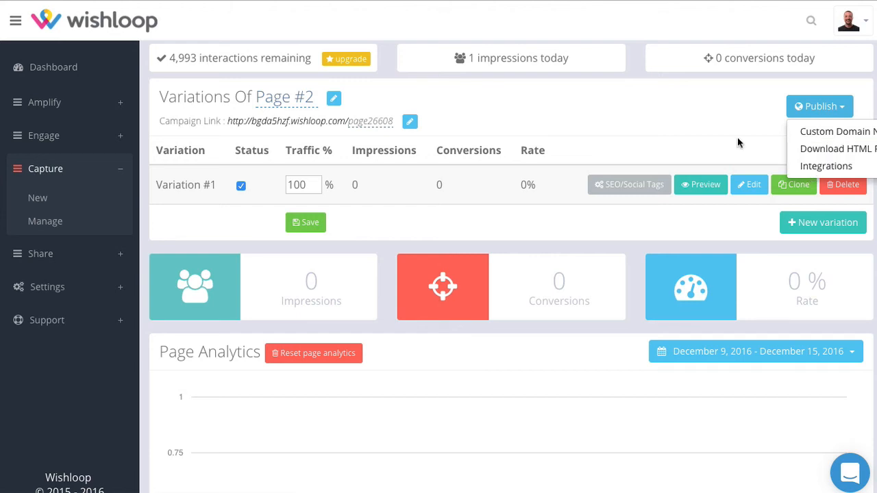
click(717, 108)
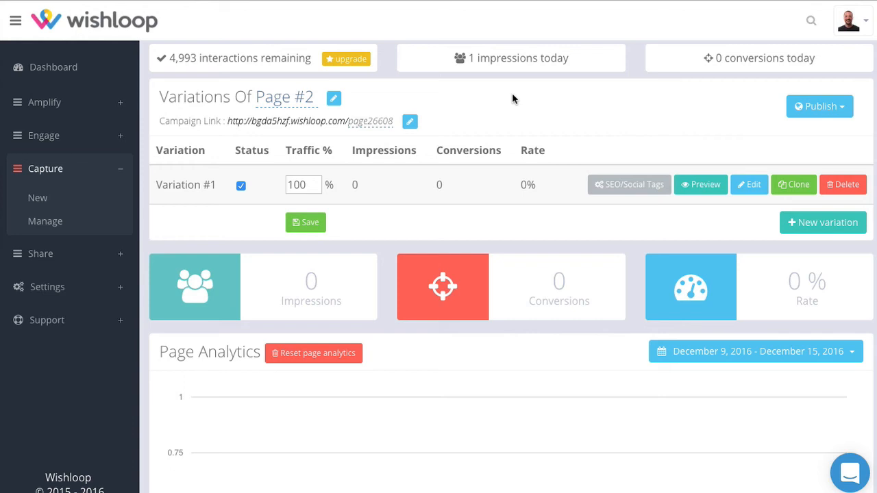
Download Page #2 as an HTML page and try its View Details link in the opened page.
click(838, 109)
click(831, 155)
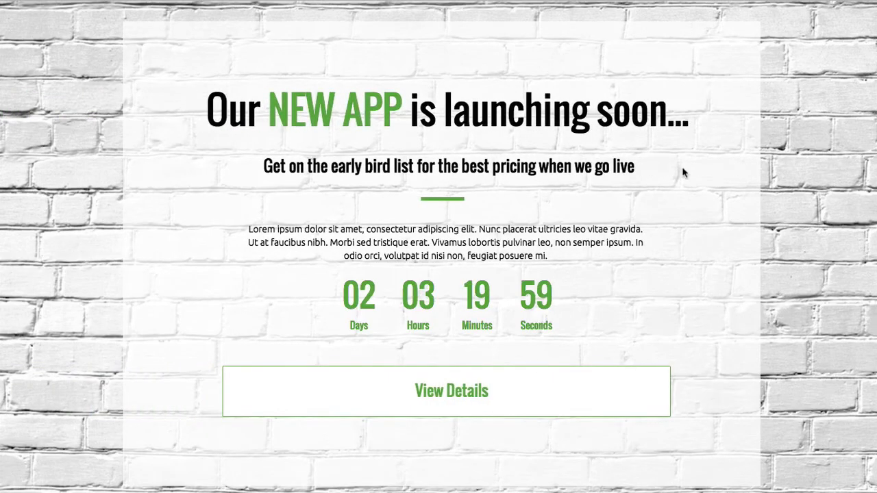
click(446, 388)
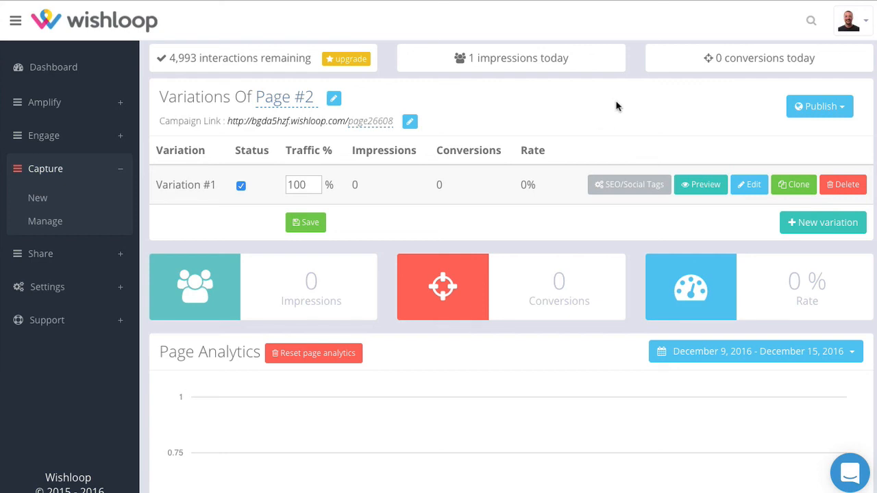
Look through the SEO and Facebook tag settings of Variation #1, including title, description and keywords, then close them without saving.
scroll(616, 106, up, 1)
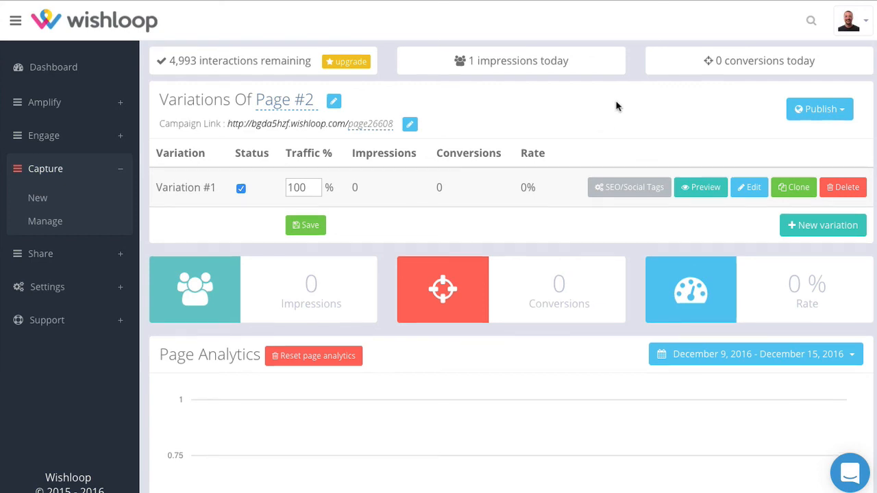
click(617, 191)
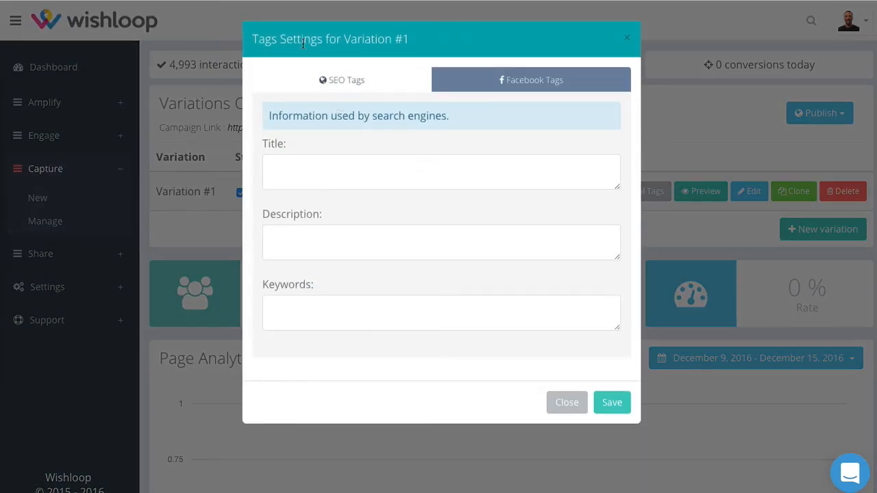
scroll(434, 45, down, 1)
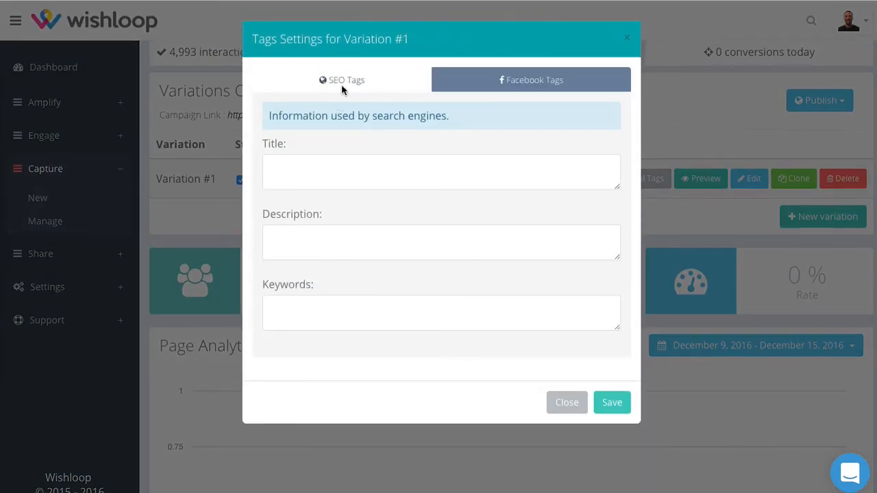
scroll(373, 88, up, 1)
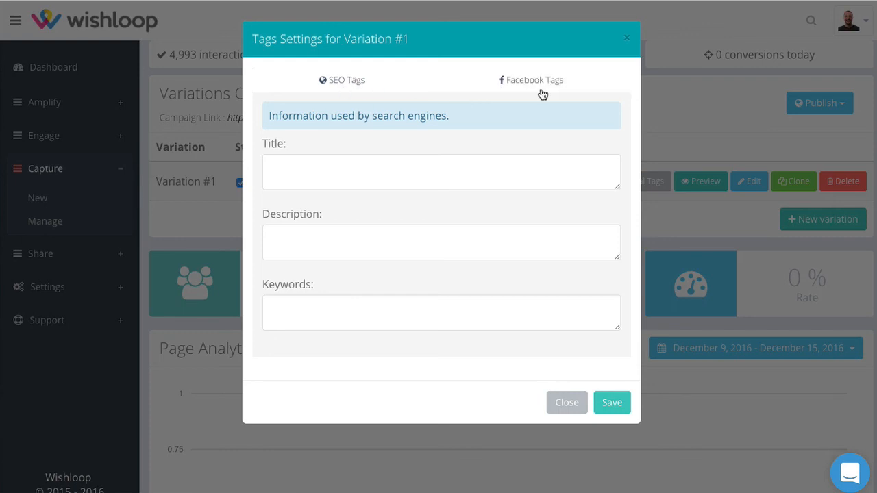
click(541, 90)
click(358, 84)
click(321, 176)
click(375, 248)
click(411, 307)
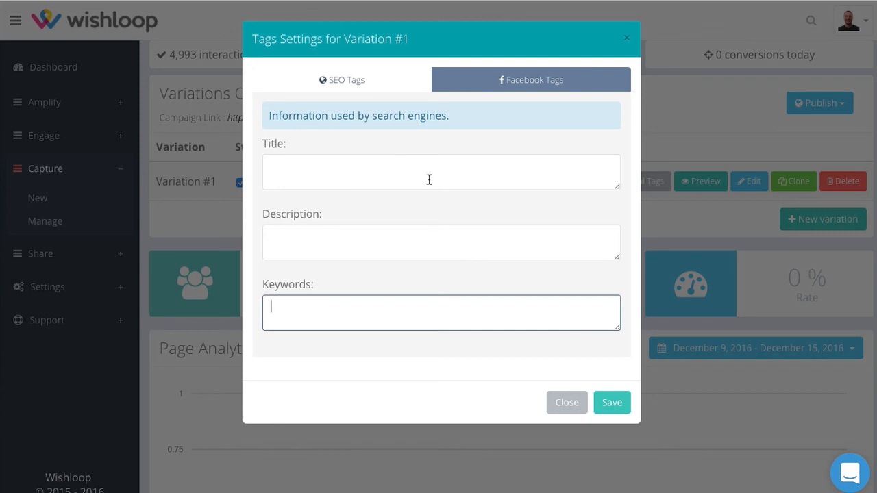
click(562, 403)
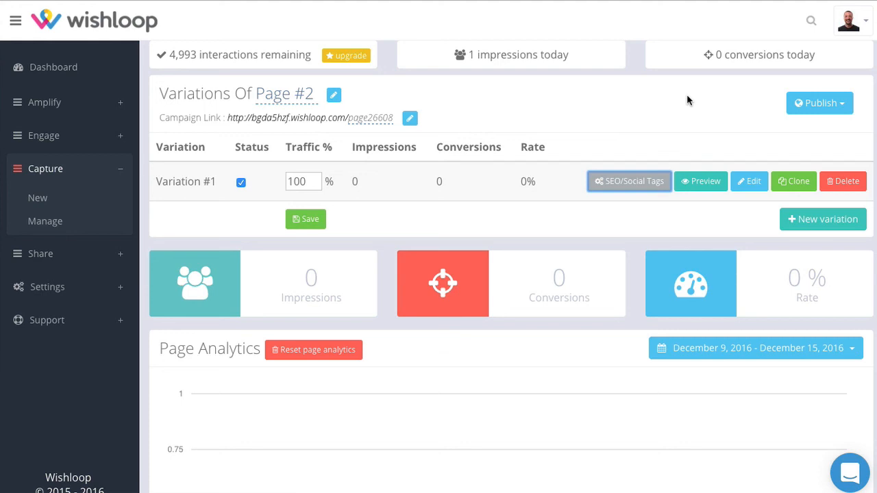
scroll(681, 108, down, 1)
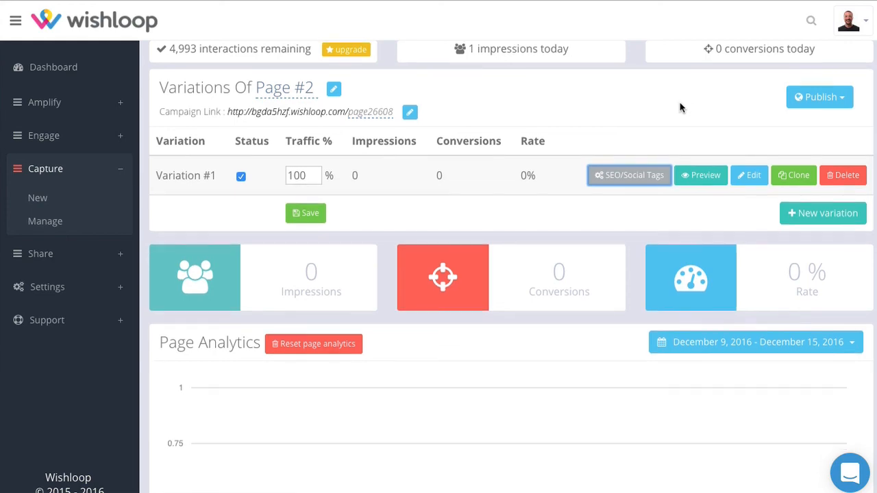